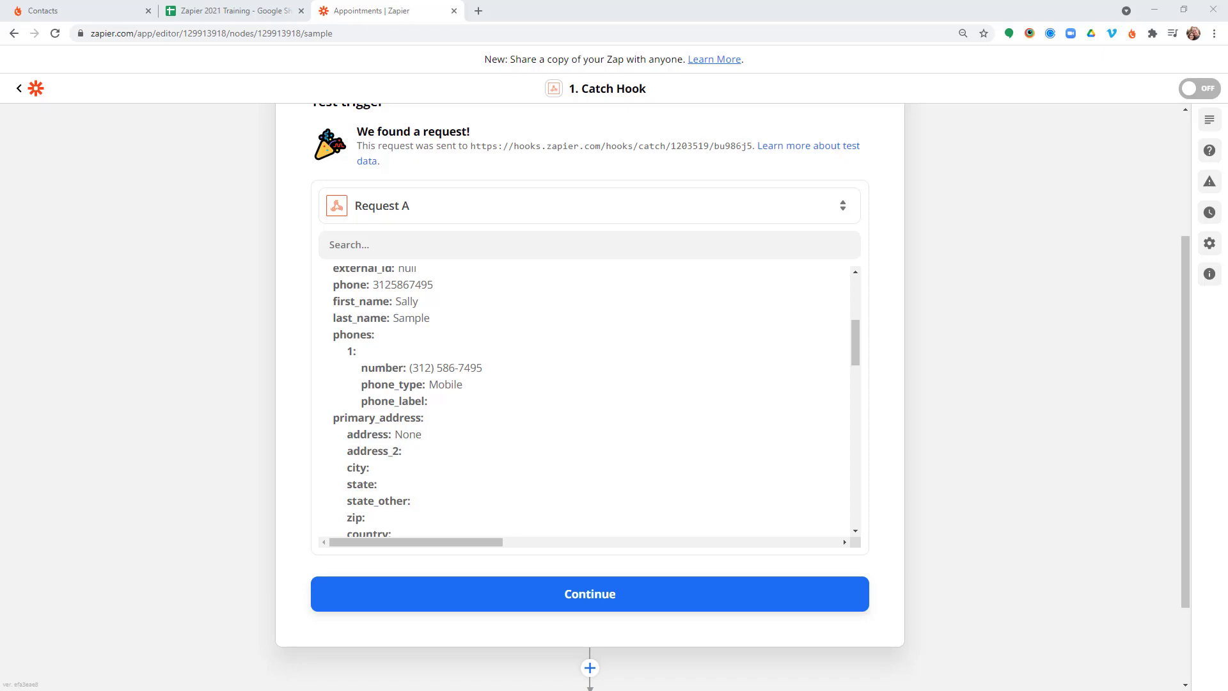
scroll(211, 381, "up", 3)
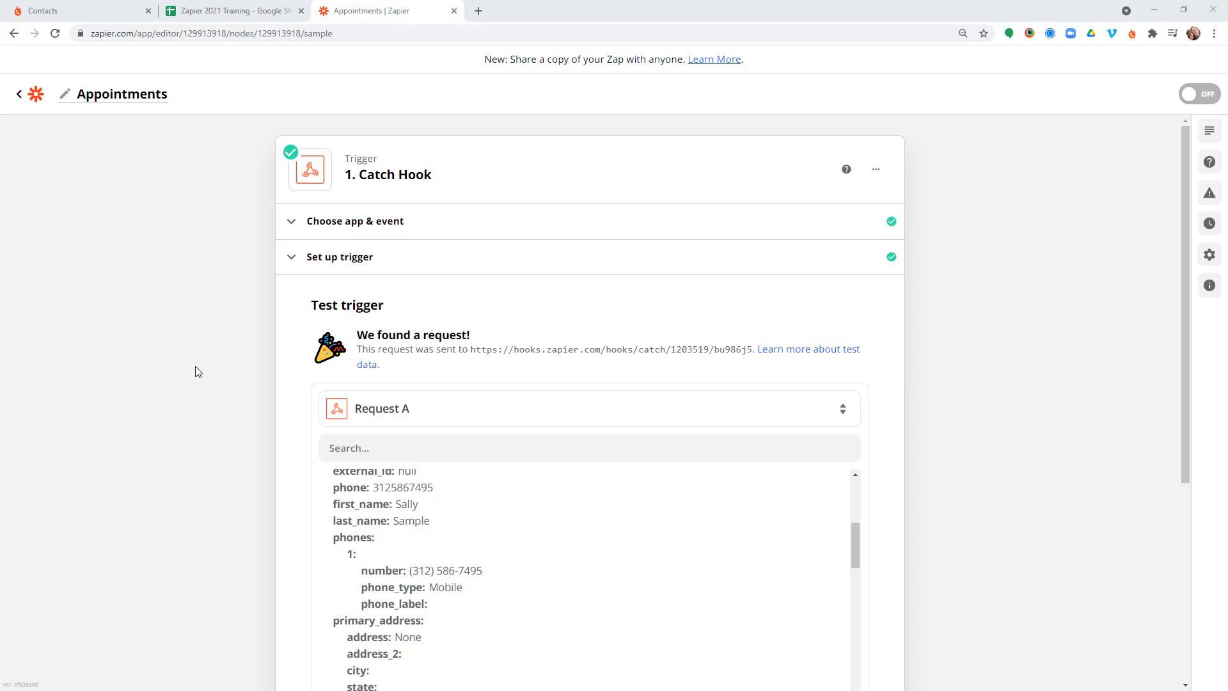
scroll(190, 374, "down", 3)
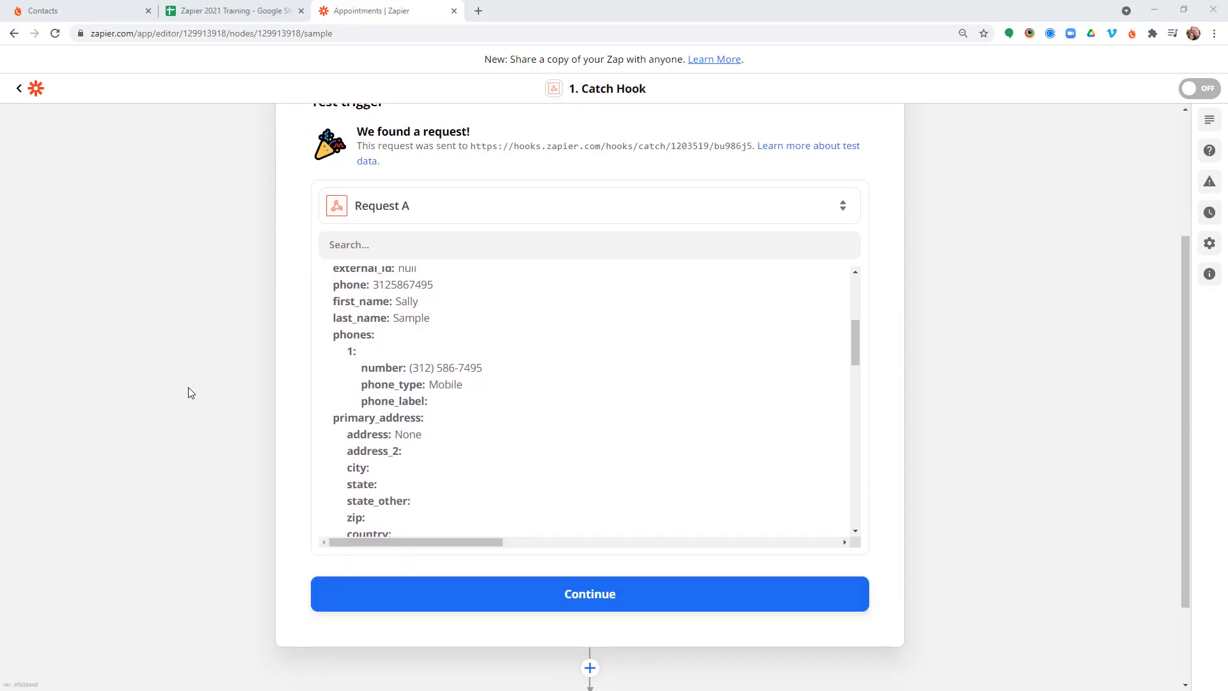
scroll(188, 388, "down", 2)
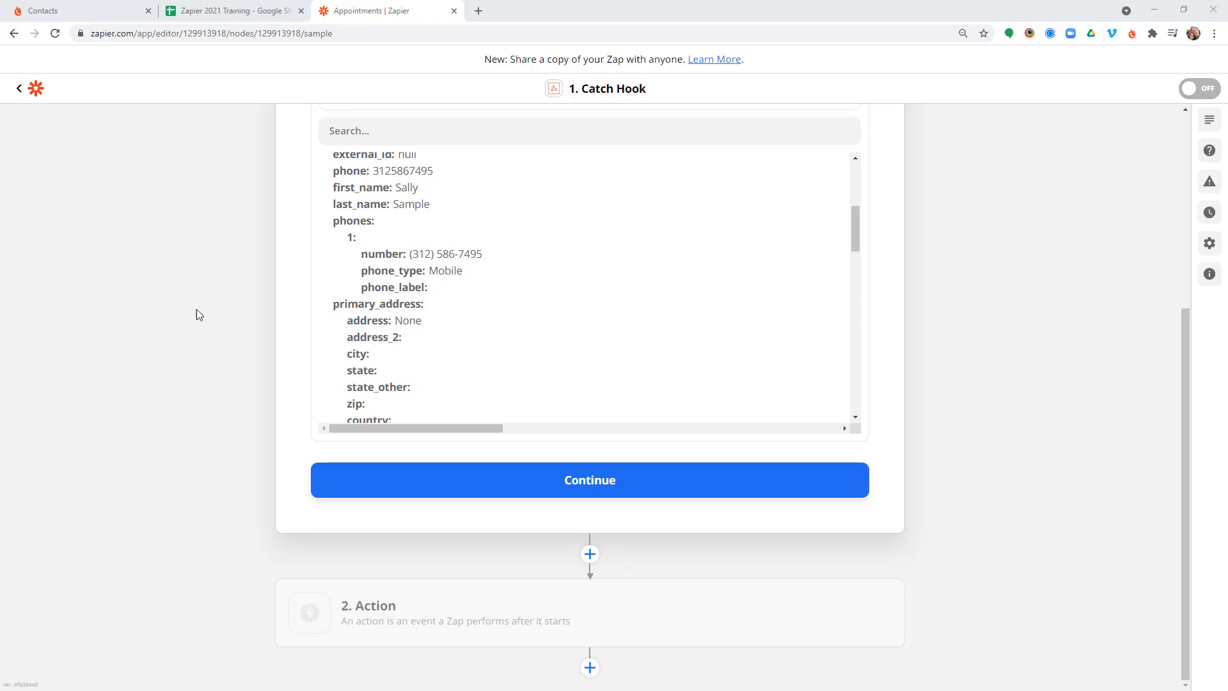
Switch to the Zapier 2021 Training spreadsheet in Google Sheets and examine the Appointments worksheet's columns and QA Review choices.
left_click(227, 11)
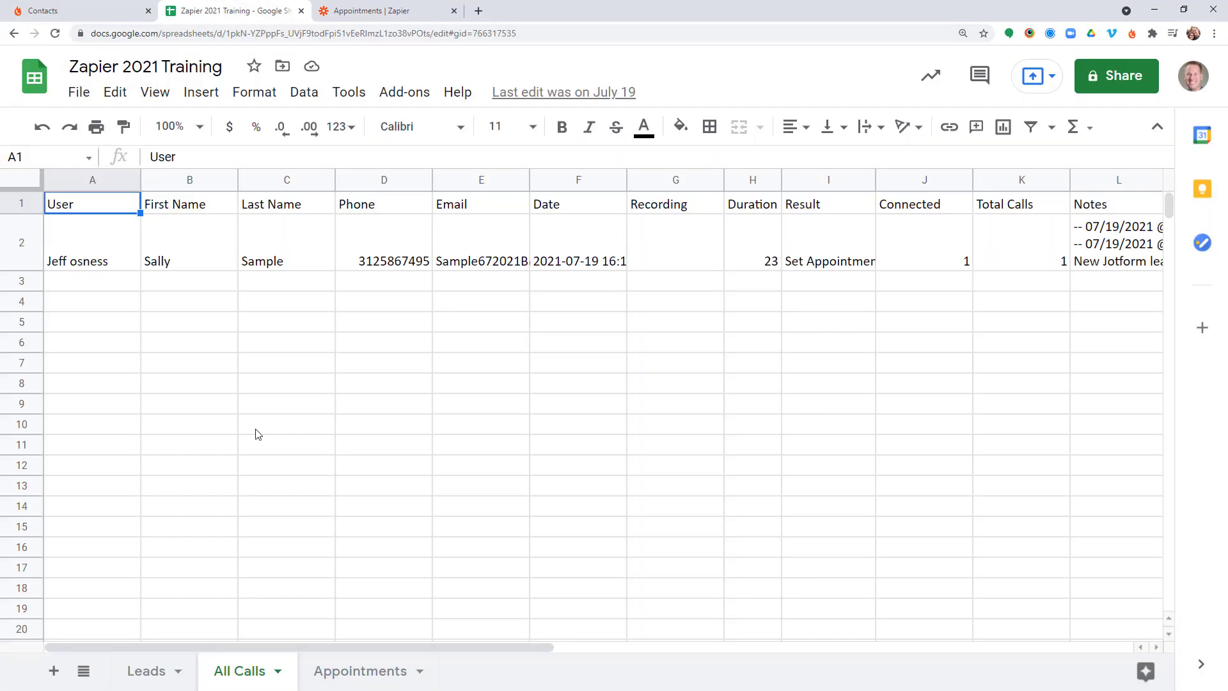
left_click(330, 675)
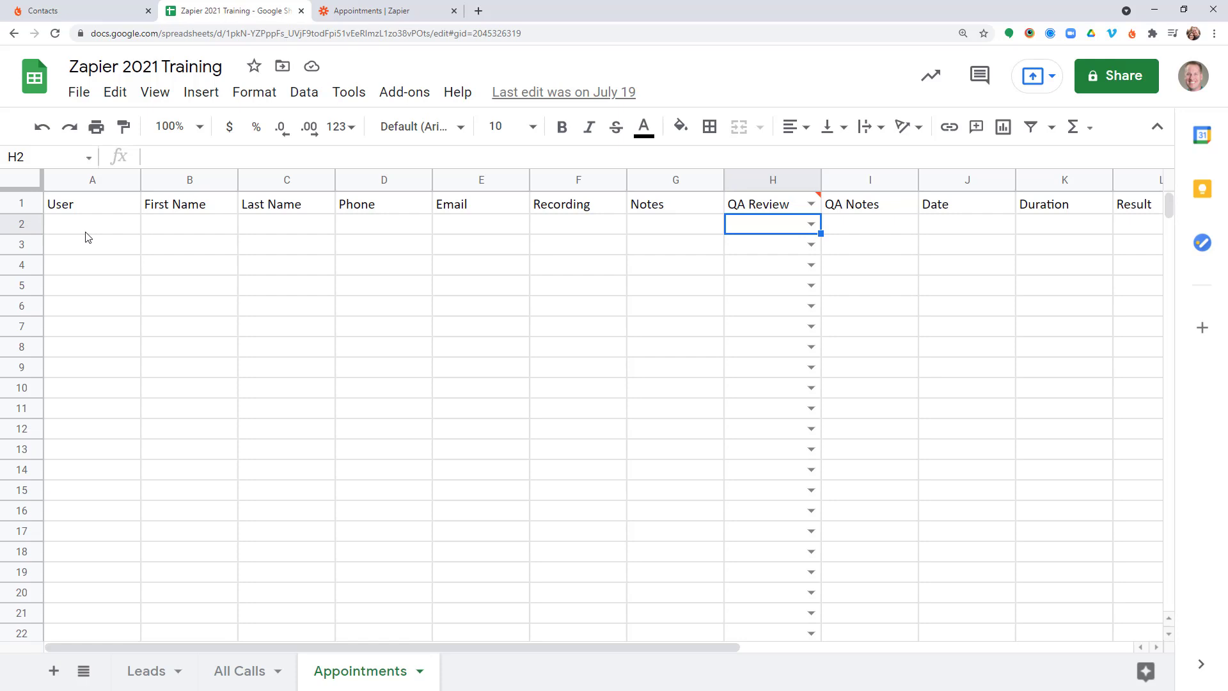
left_click(811, 223)
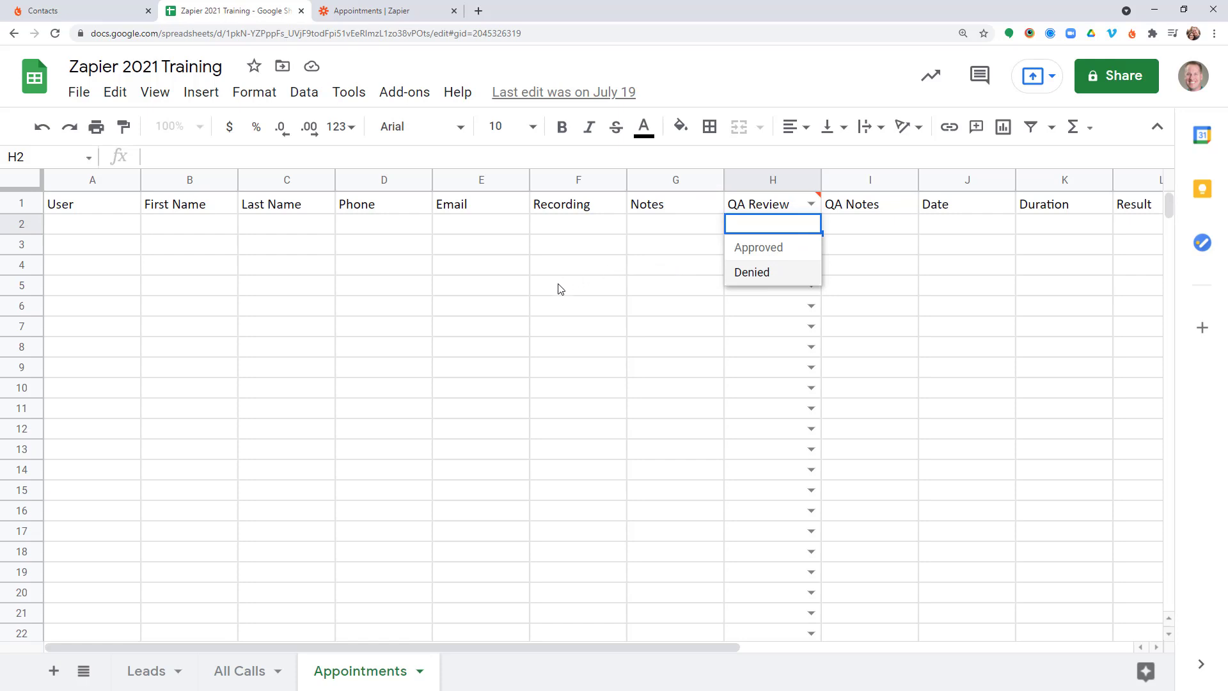
Return to Zapier, accept the Catch Hook test request, and add a Google Sheets action with the Create Spreadsheet Row event.
left_click(370, 14)
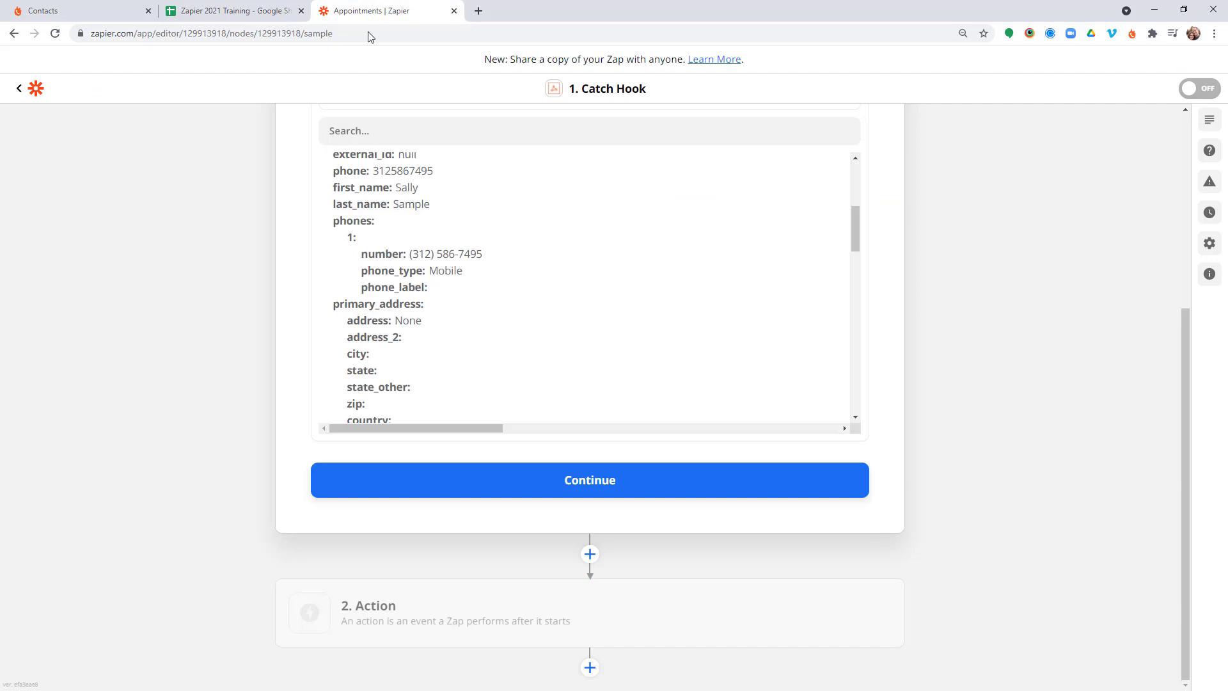
left_click(547, 479)
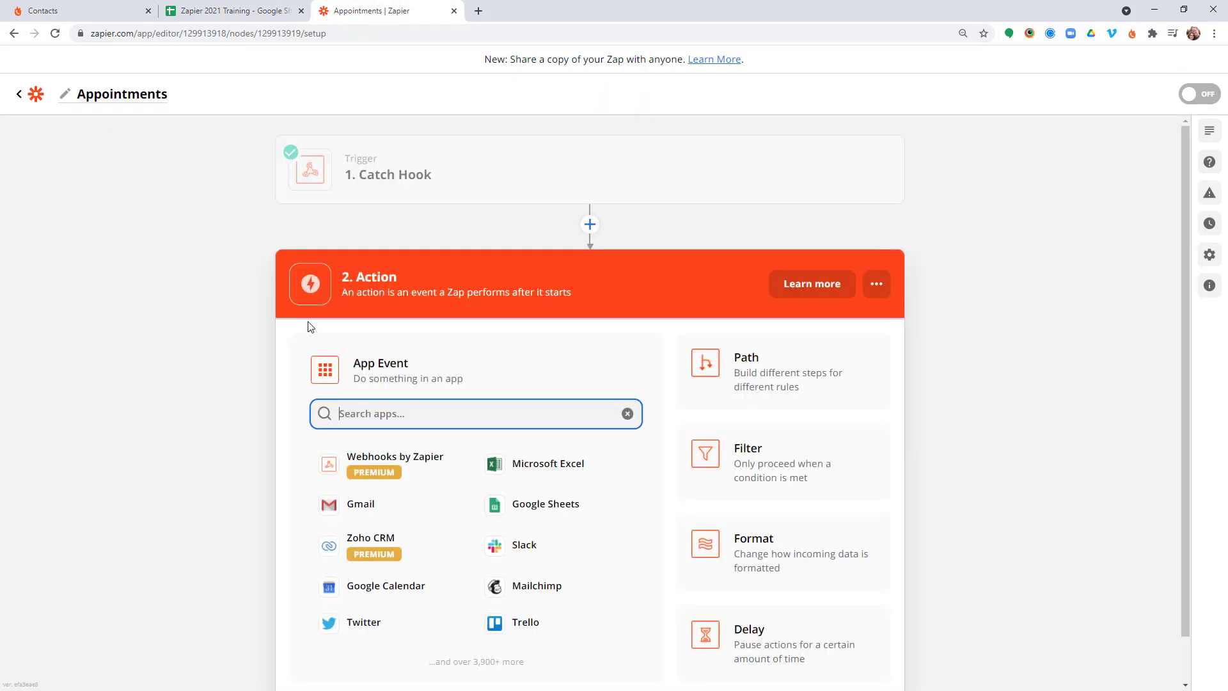
left_click(560, 506)
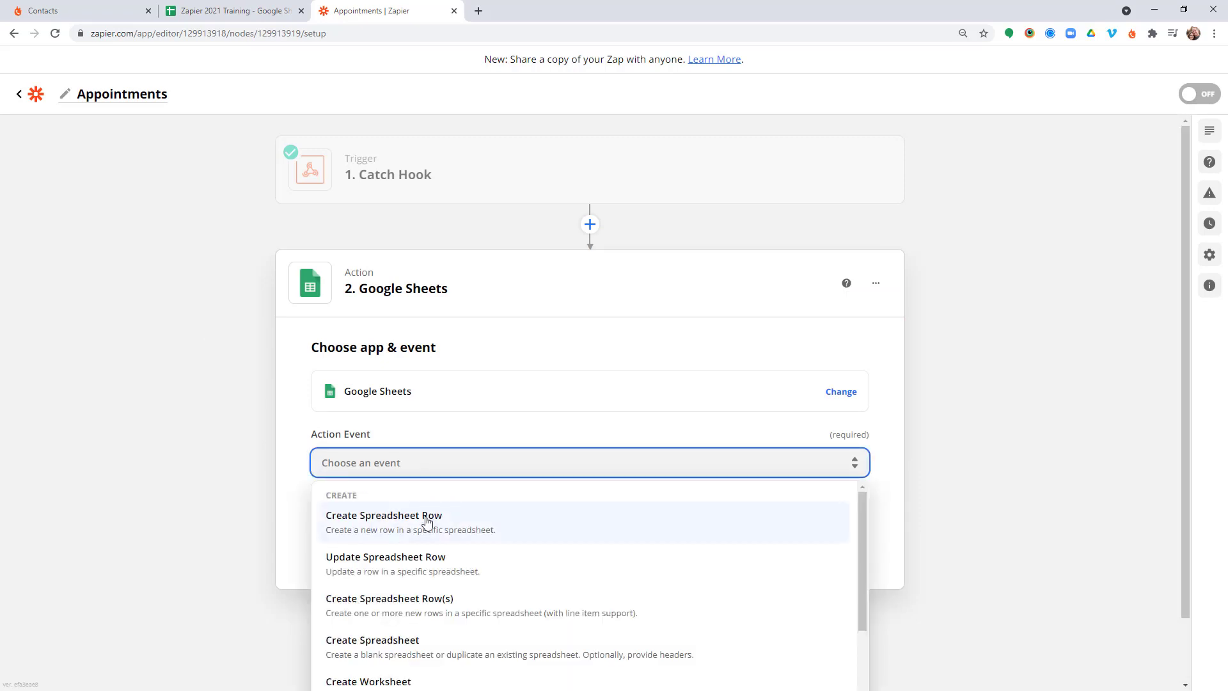
left_click(426, 521)
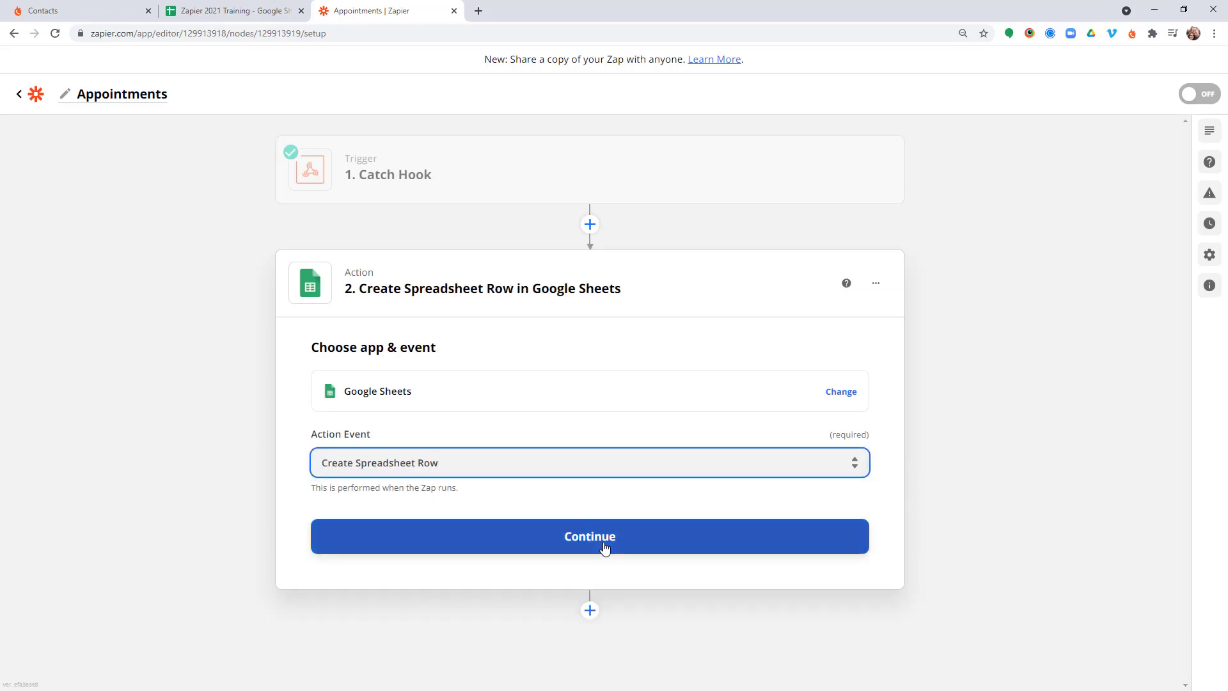
left_click(589, 548)
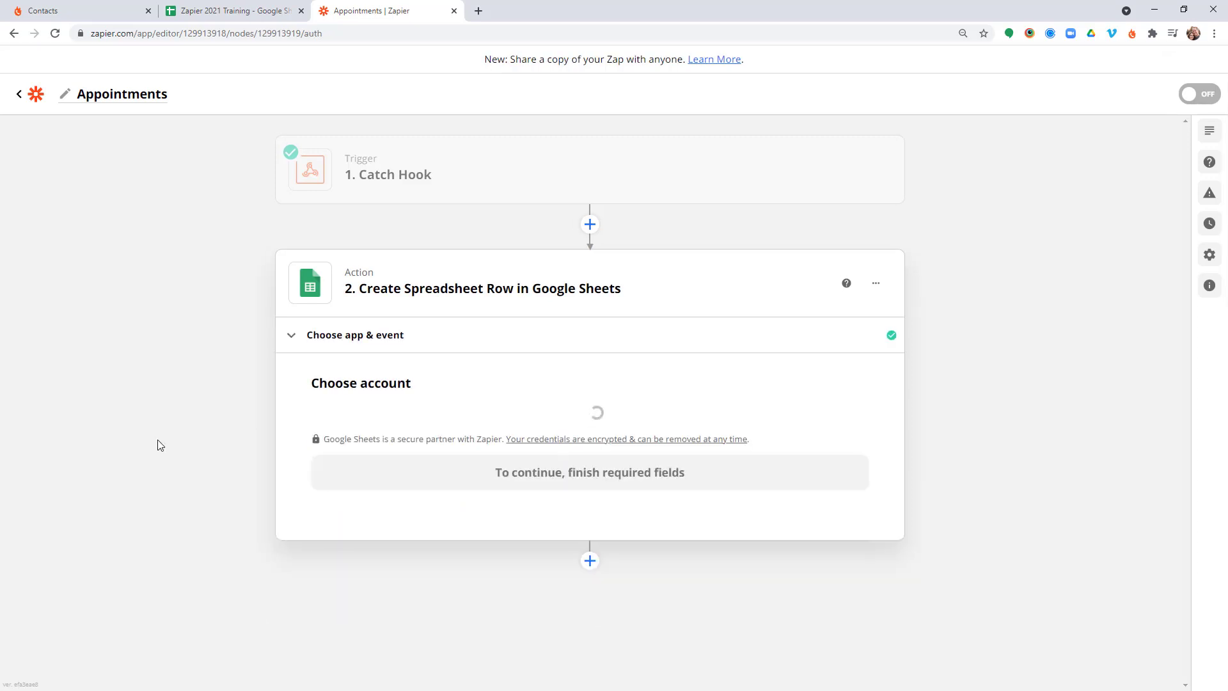
Choose the existing connected Google Sheets account for the Create Spreadsheet Row action and continue to its setup.
left_click(443, 436)
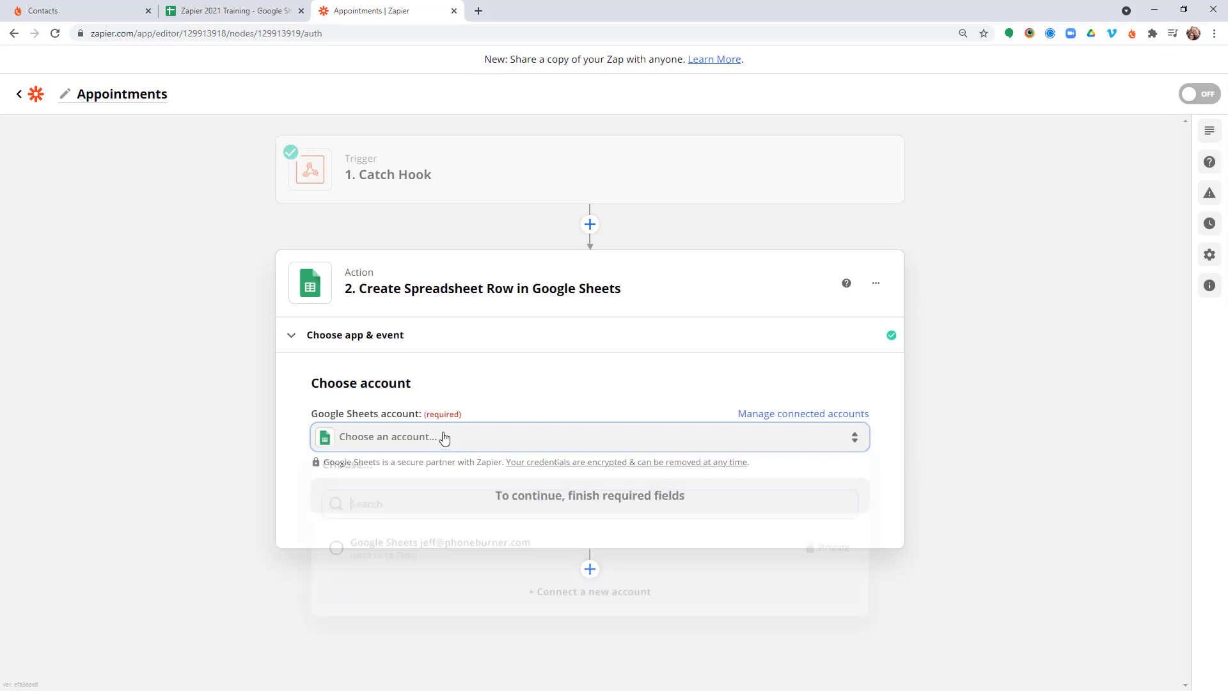
left_click(381, 554)
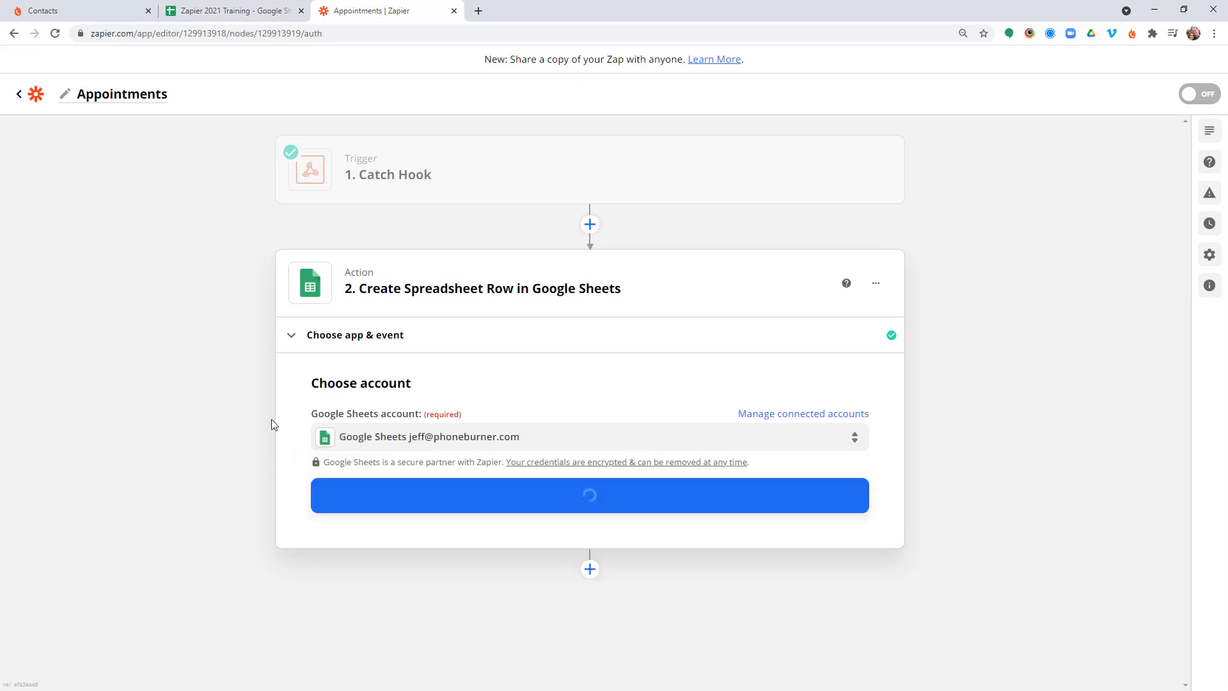
left_click(517, 511)
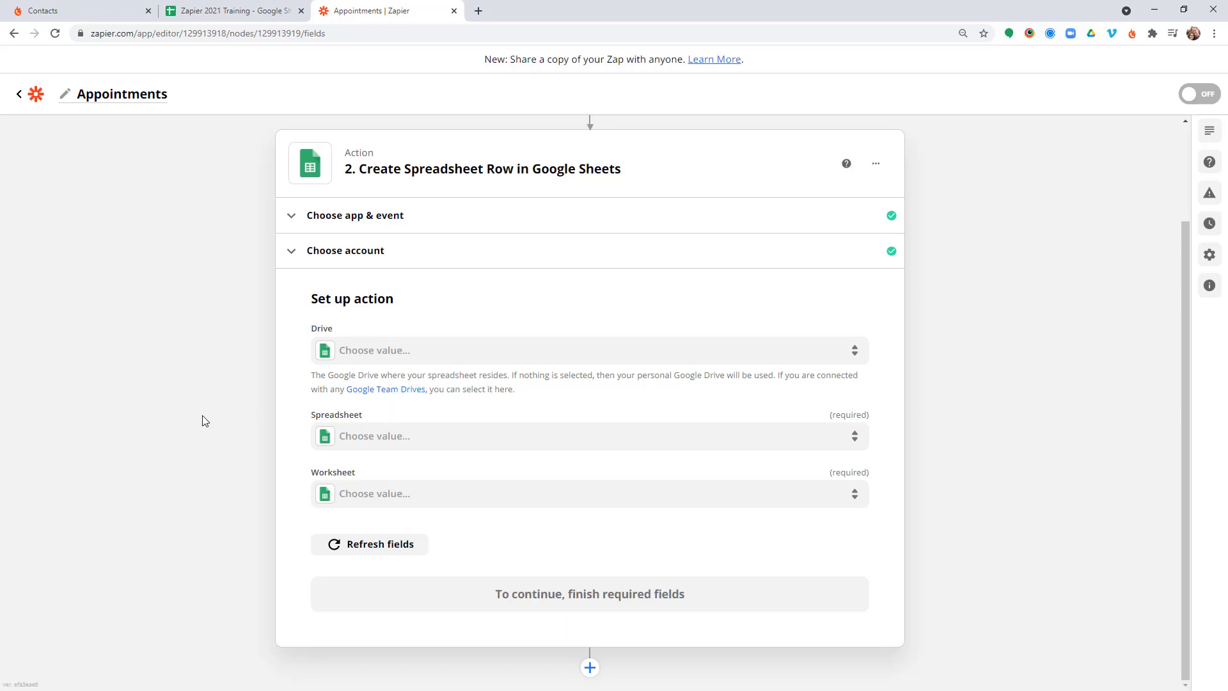
Set the action's drive to My Google Drive, the spreadsheet to Zapier 2021 Training and the worksheet to Appointments.
left_click(430, 352)
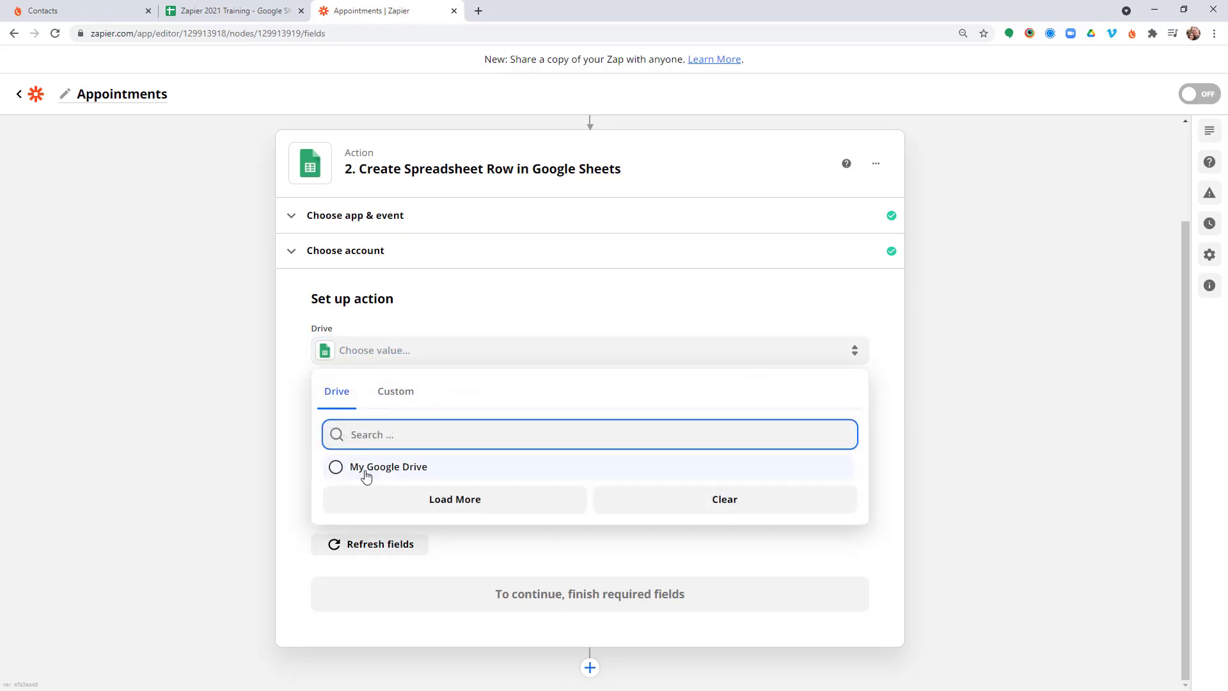
left_click(366, 471)
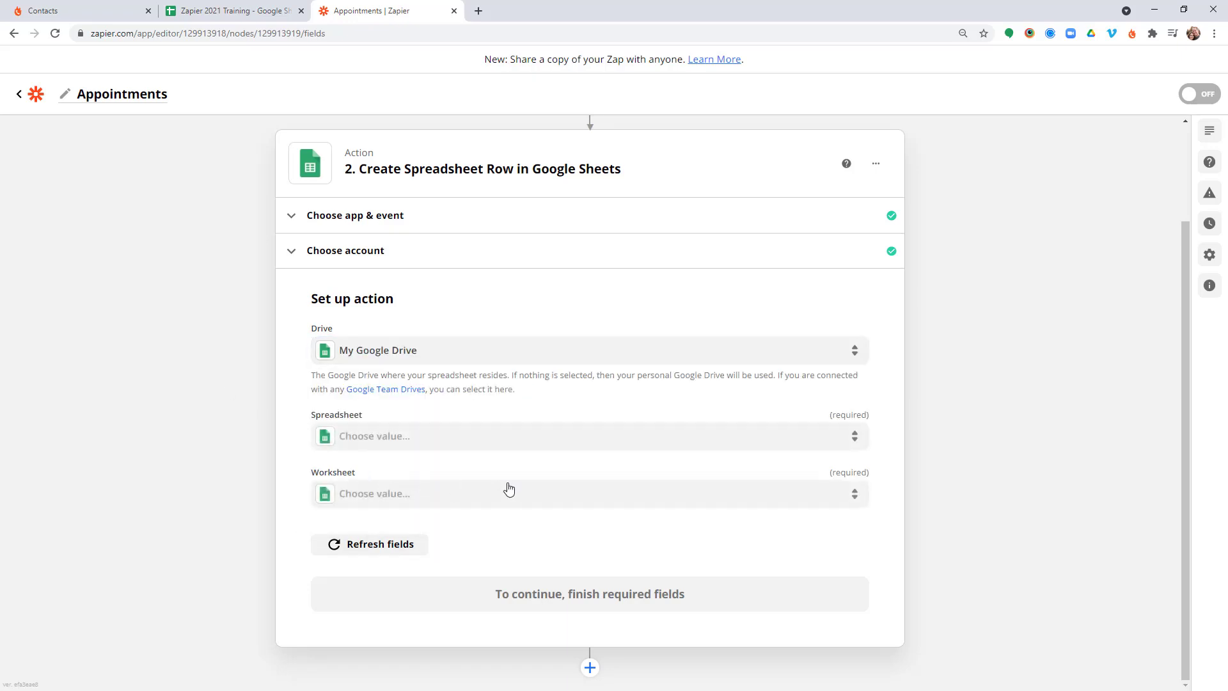
left_click(376, 439)
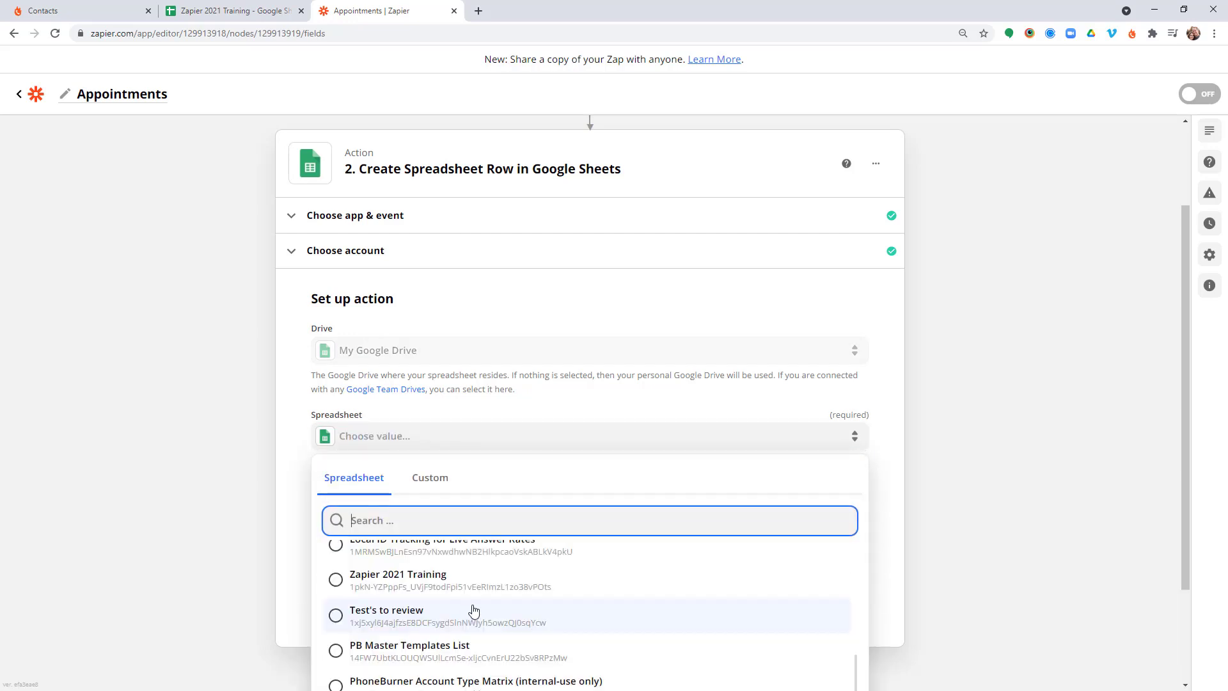
left_click(419, 580)
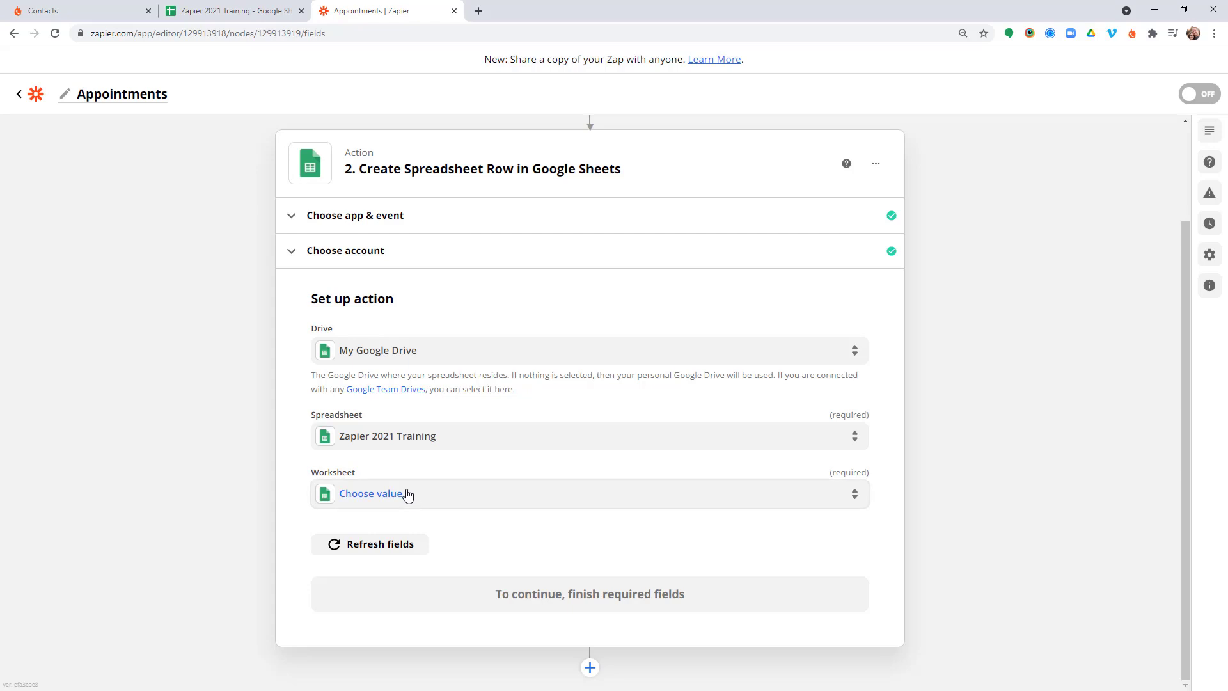
left_click(396, 499)
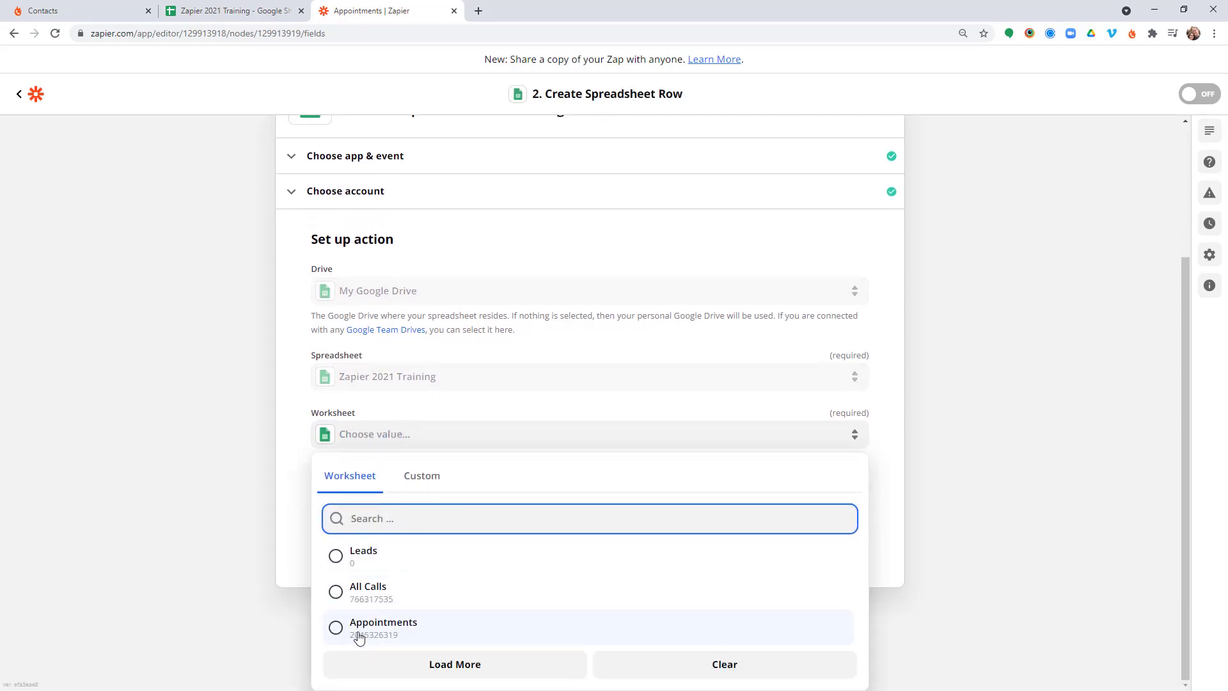
left_click(381, 633)
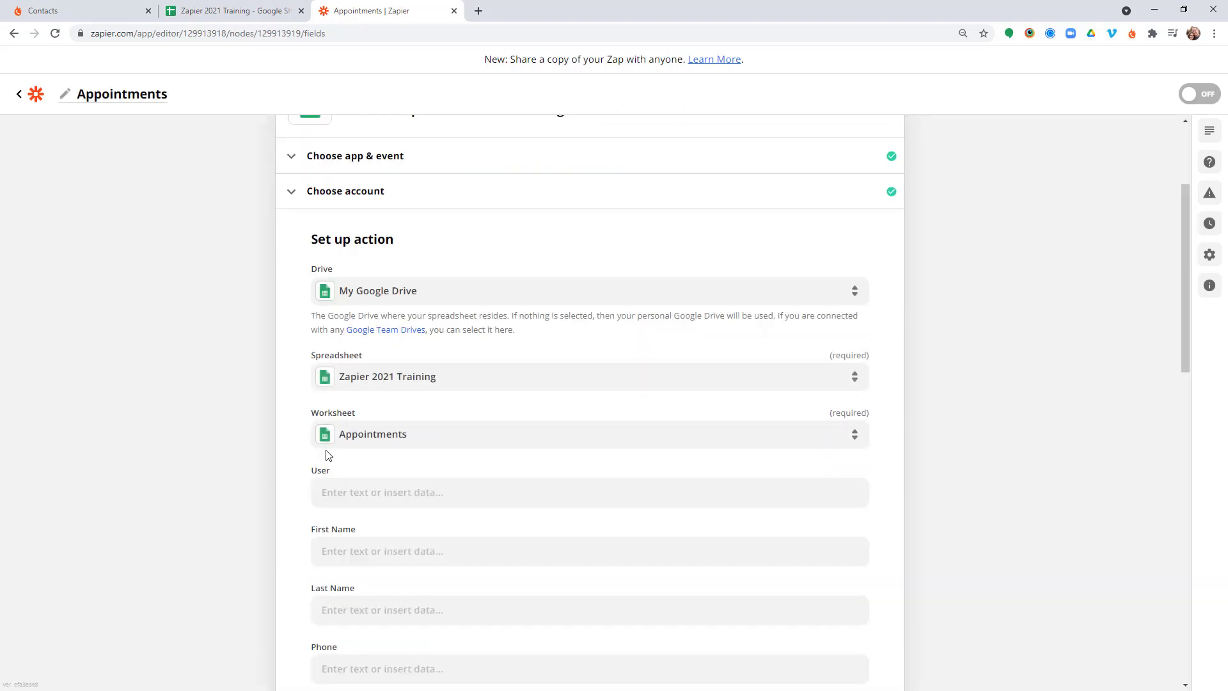
Map the User field to the Catch Hook's Agent First Name followed by Agent Last Name.
scroll(327, 455, "up", 3)
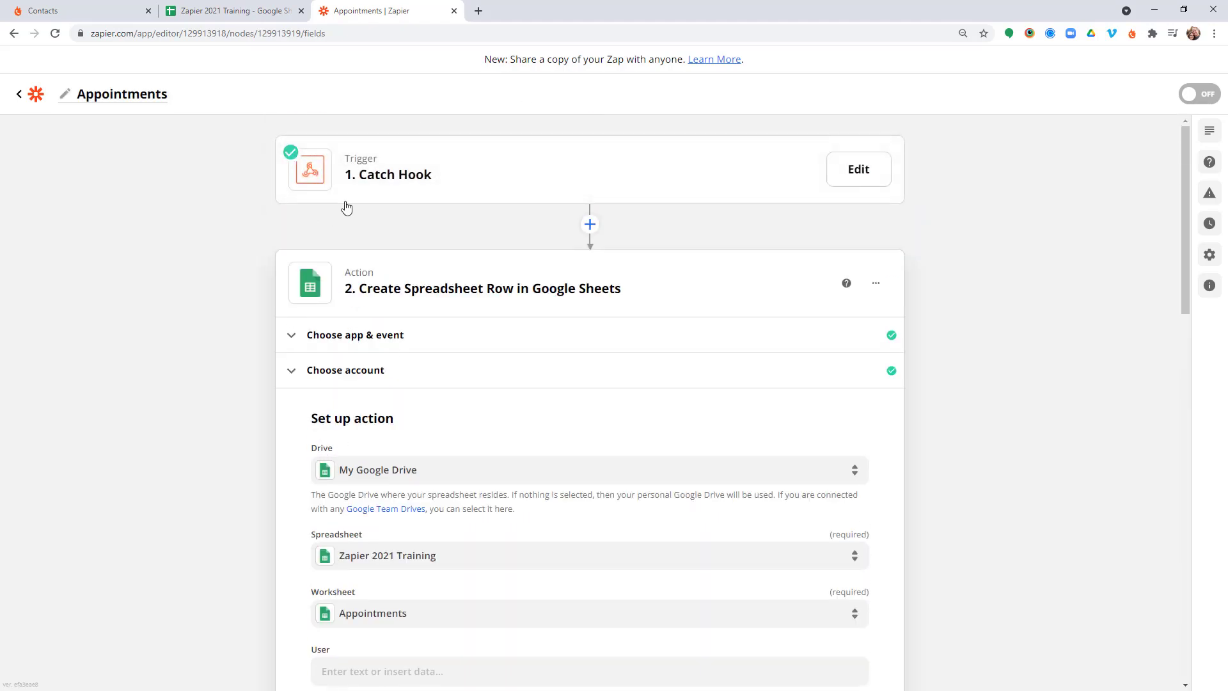
scroll(269, 307, "down", 6)
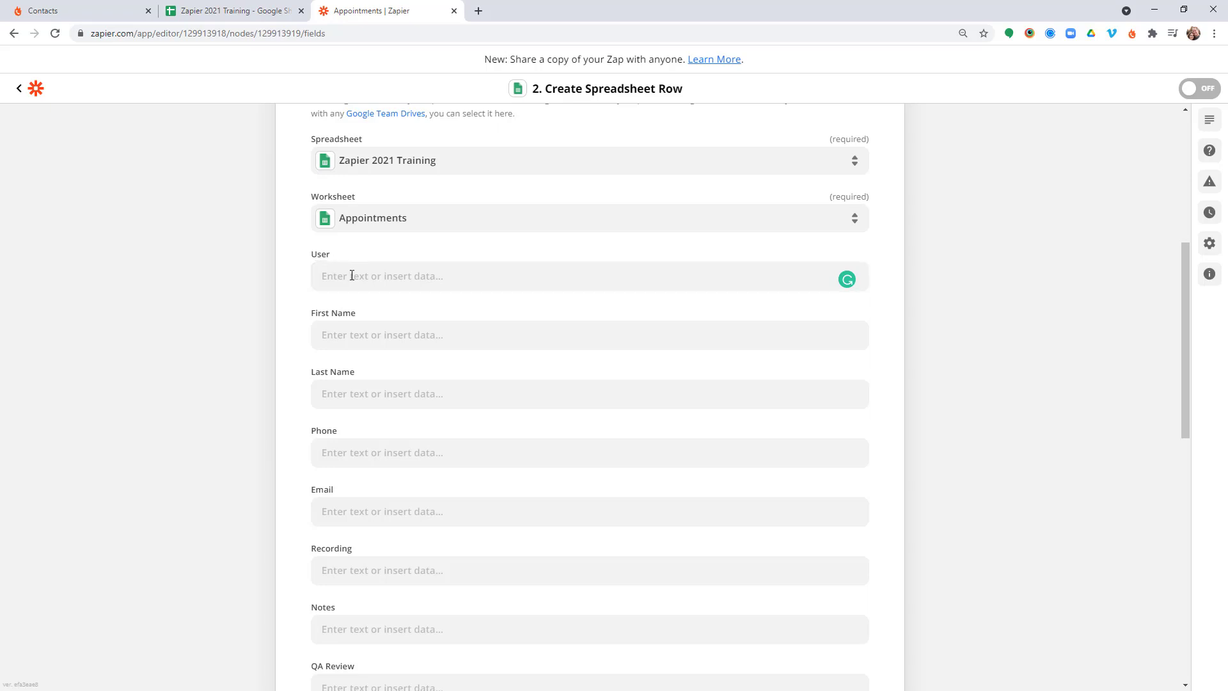
left_click(321, 275)
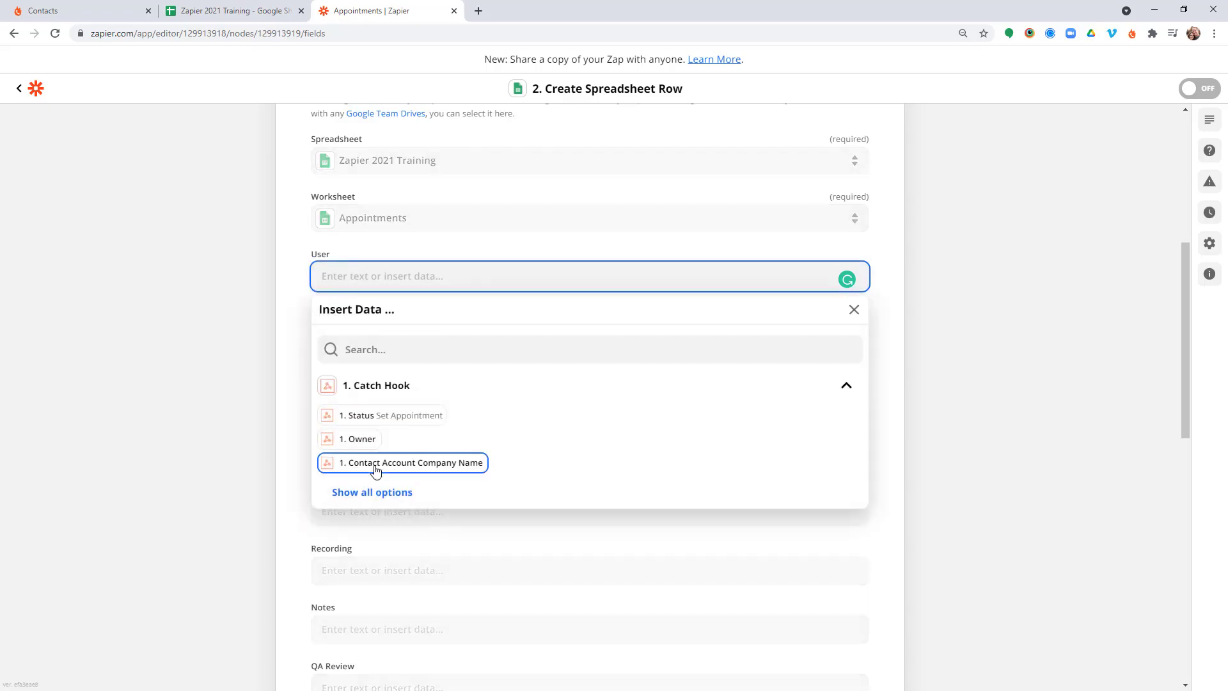
left_click(386, 498)
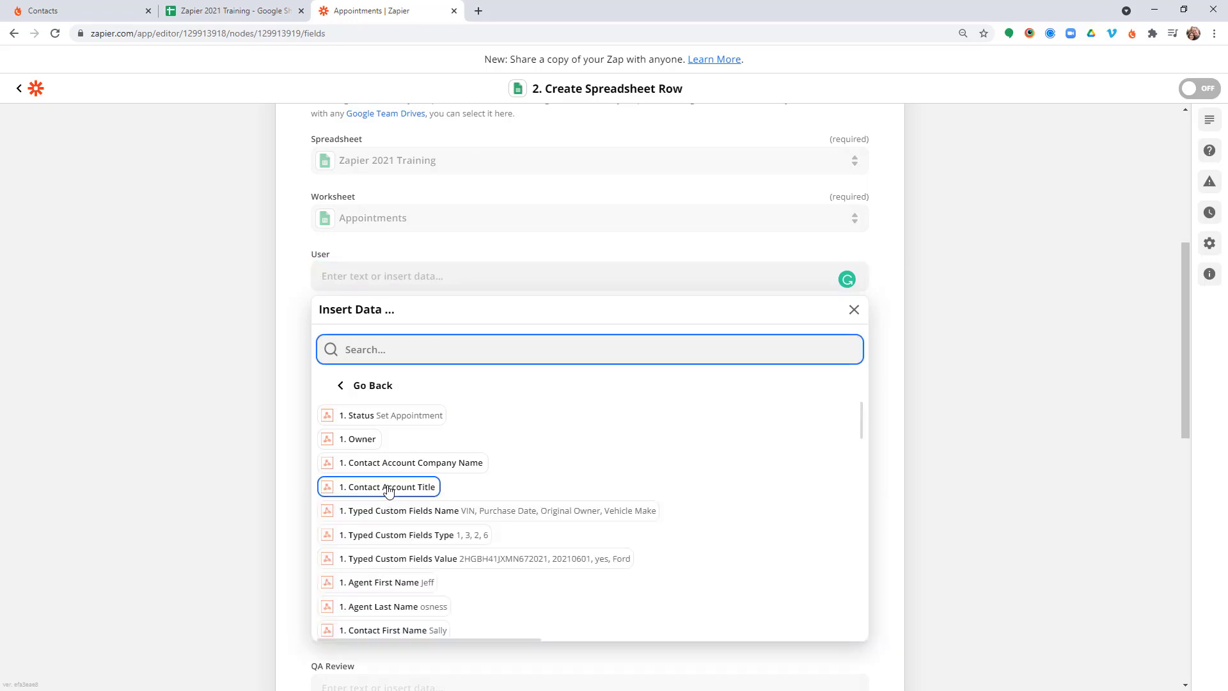
left_click(425, 584)
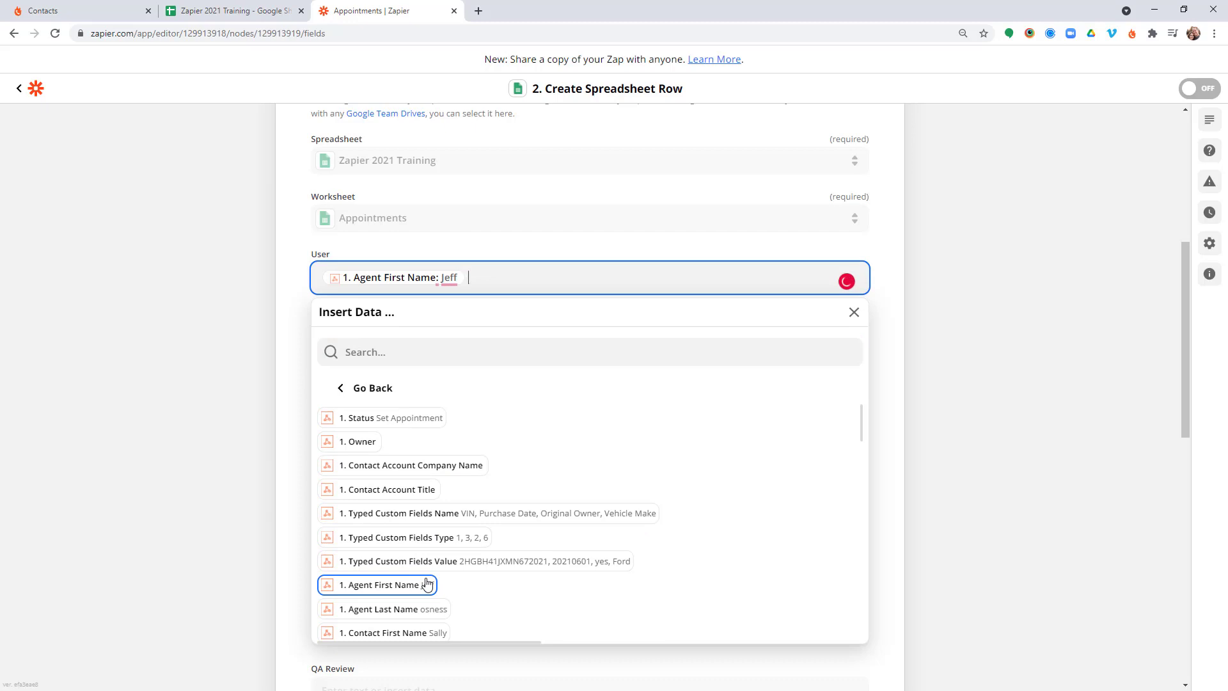
left_click(422, 608)
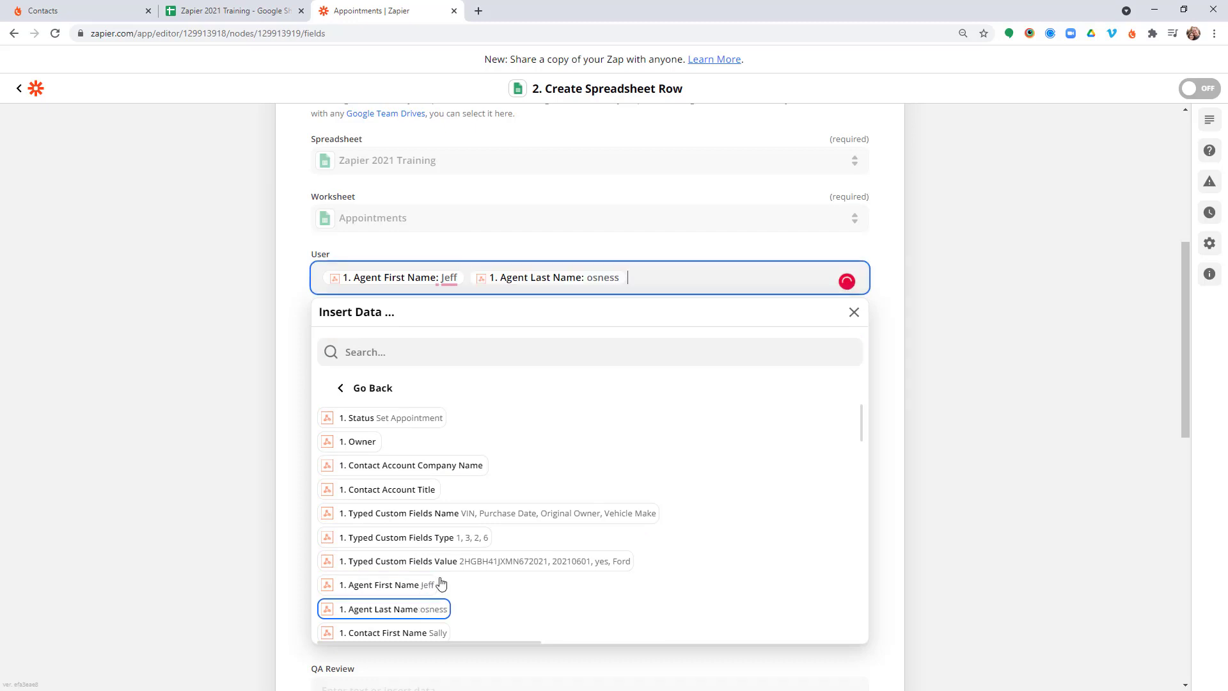
left_click(910, 381)
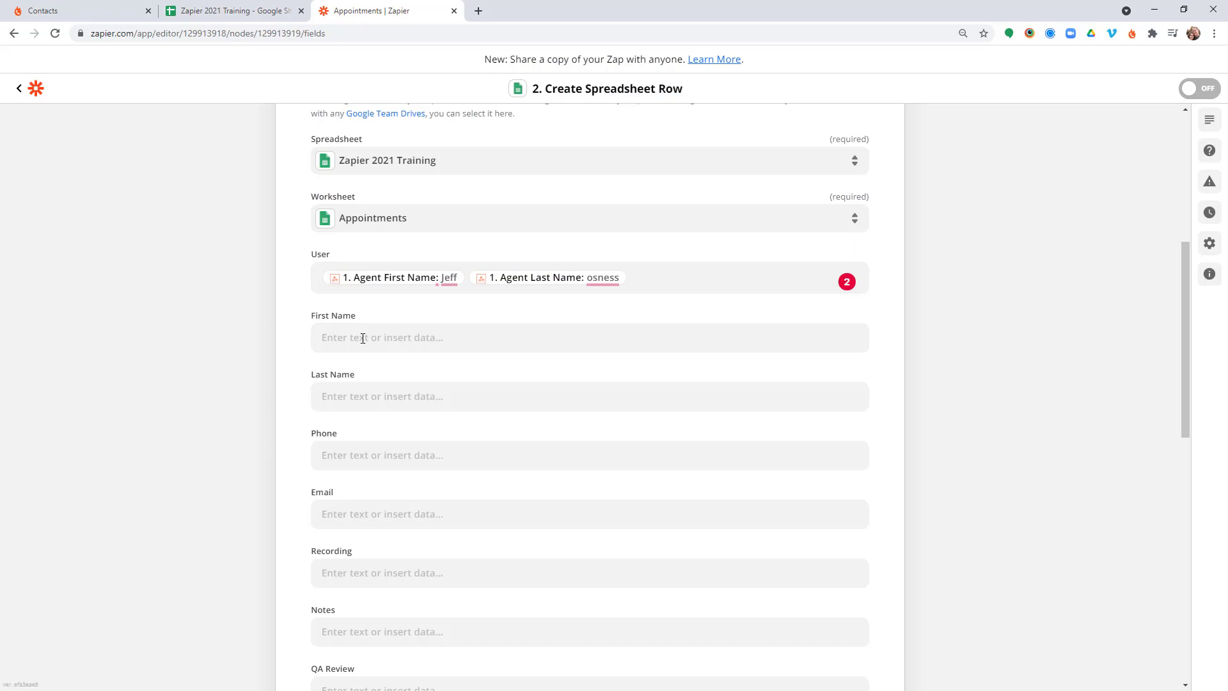
Map the First Name field to the Catch Hook's Contact First Name.
left_click(362, 338)
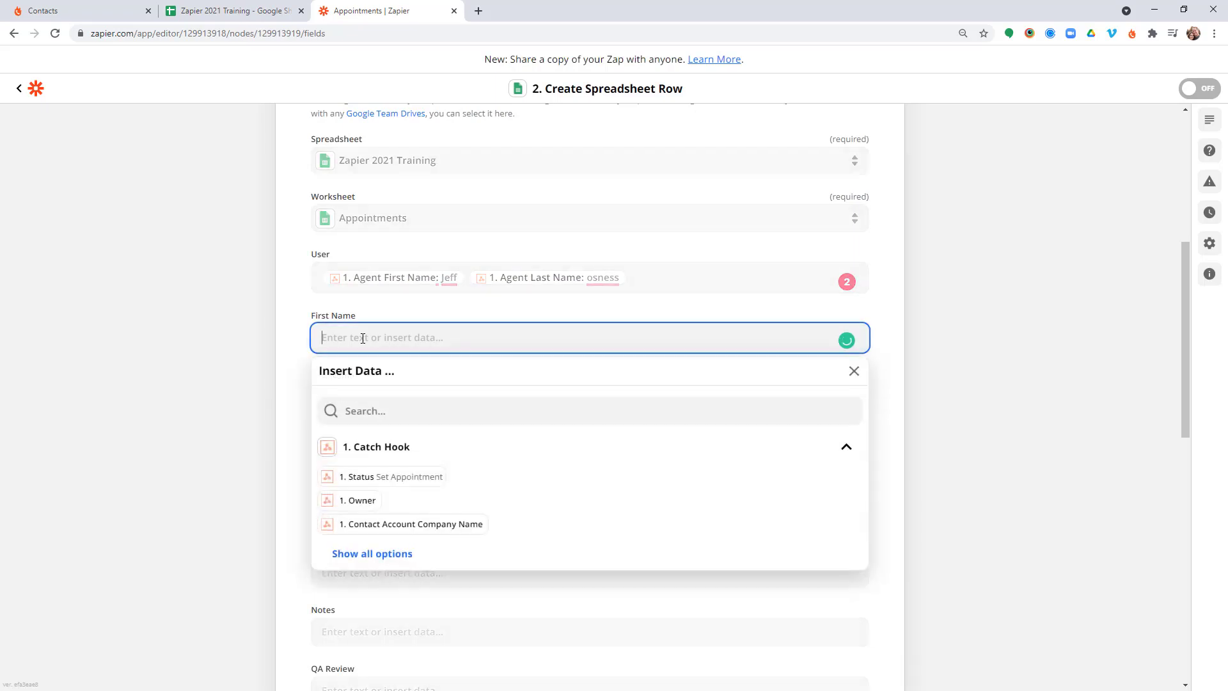
left_click(384, 554)
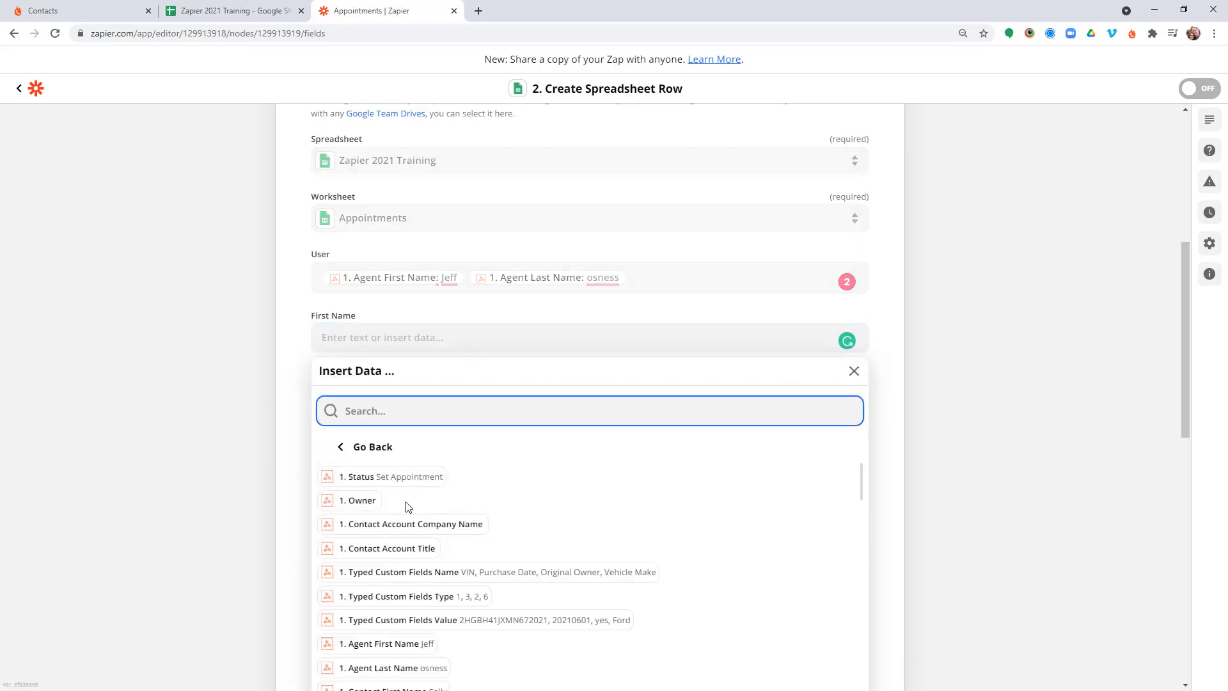
scroll(407, 506, "down", 3)
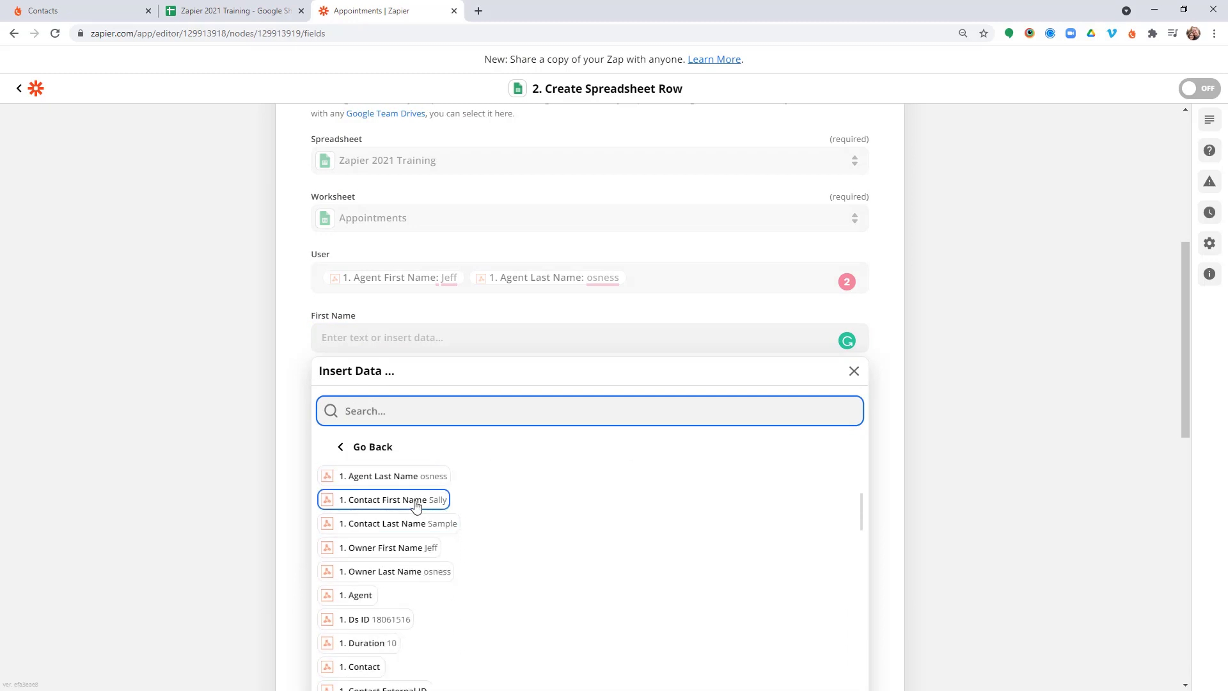
left_click(416, 505)
left_click(962, 390)
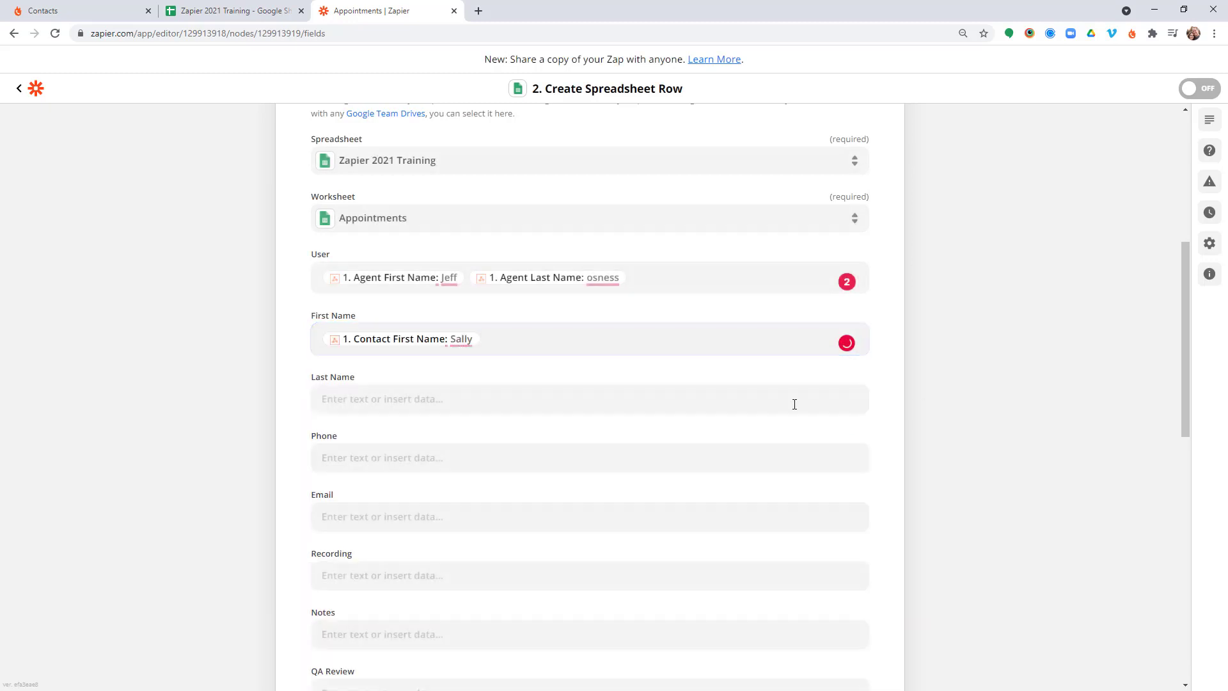
Map the Last Name field to the Catch Hook's Contact Last Name.
left_click(359, 397)
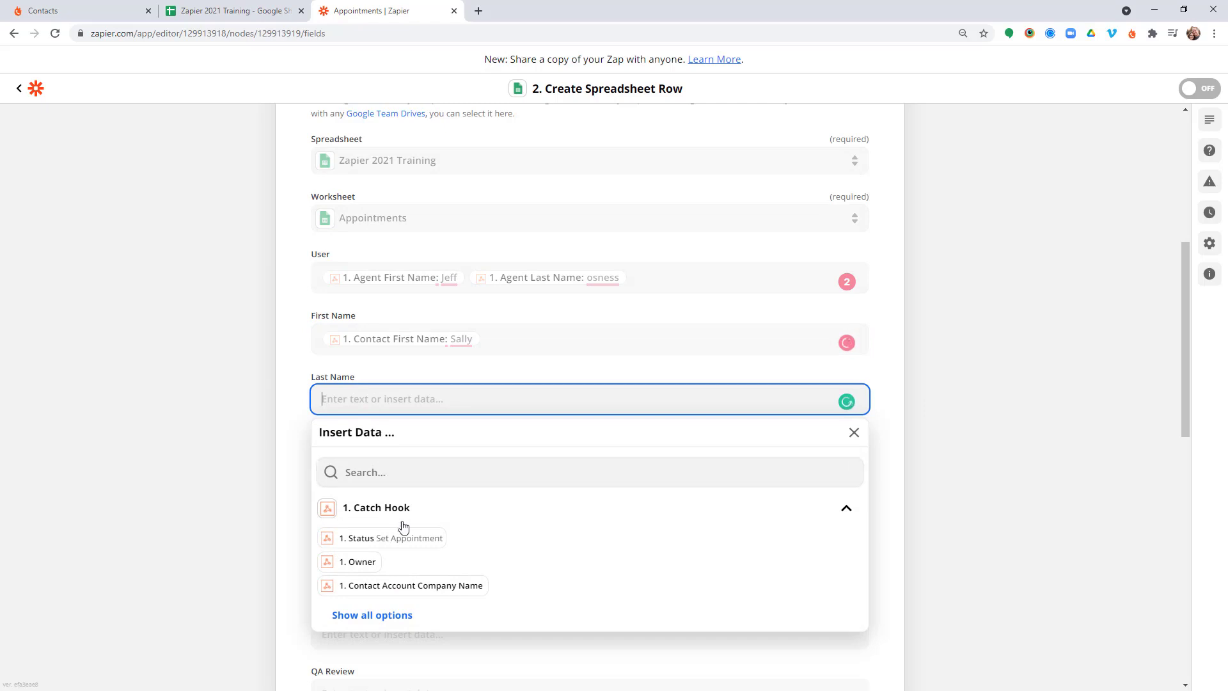
left_click(381, 615)
scroll(452, 563, "down", 1)
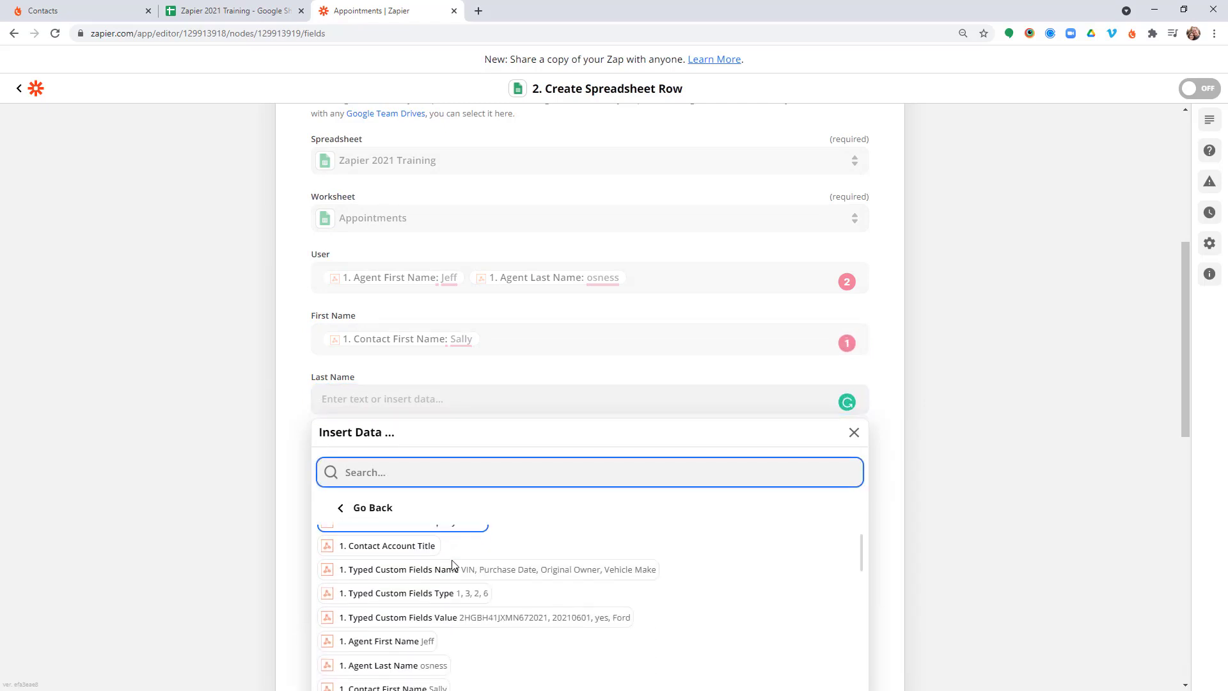
scroll(452, 562, "down", 1)
left_click(447, 650)
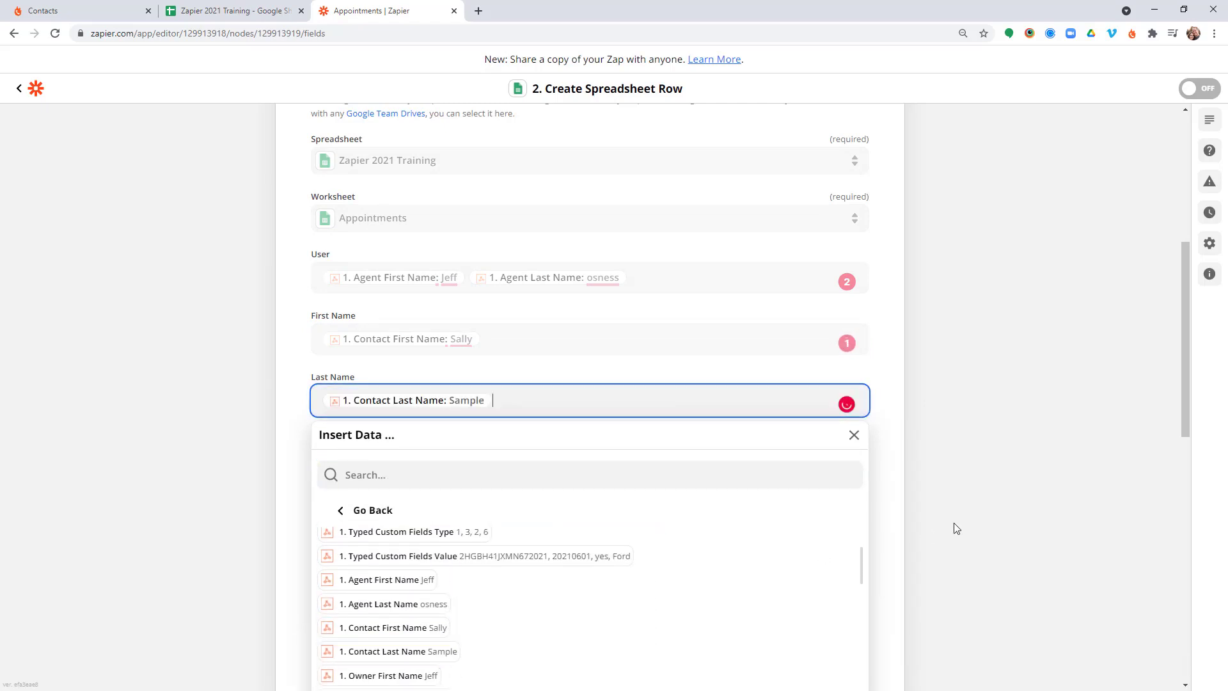
left_click(953, 523)
scroll(969, 505, "down", 4)
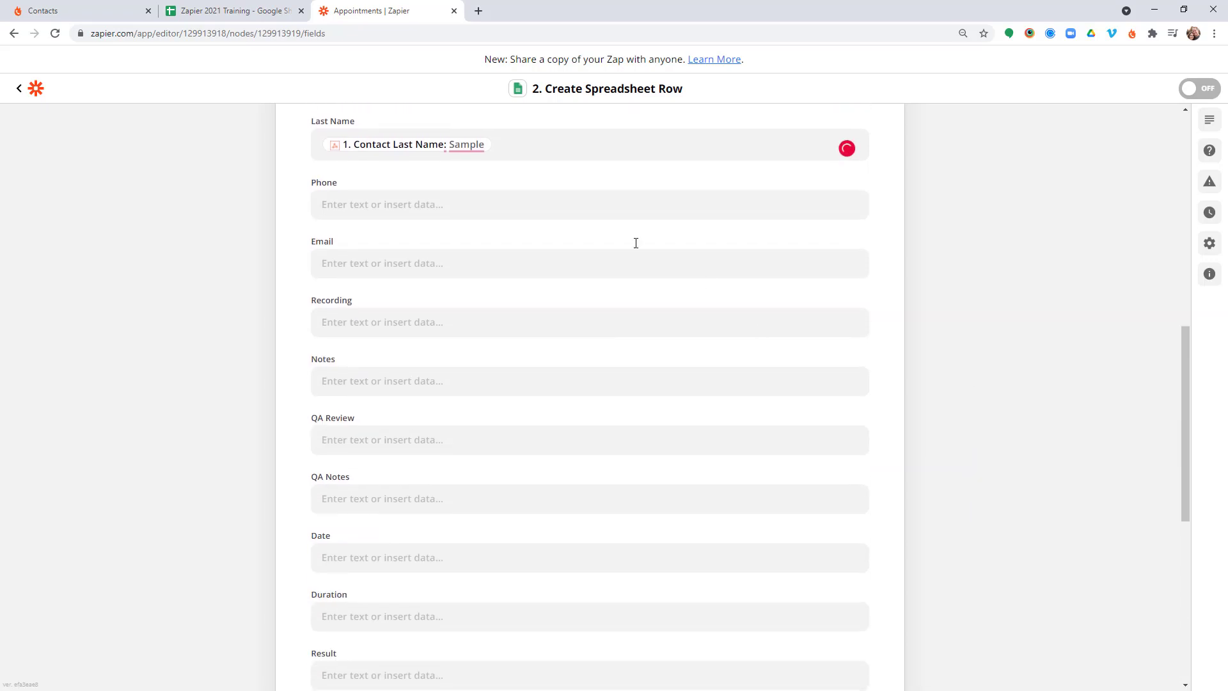
Map the Phone field to the Catch Hook's Contact Phone.
left_click(404, 198)
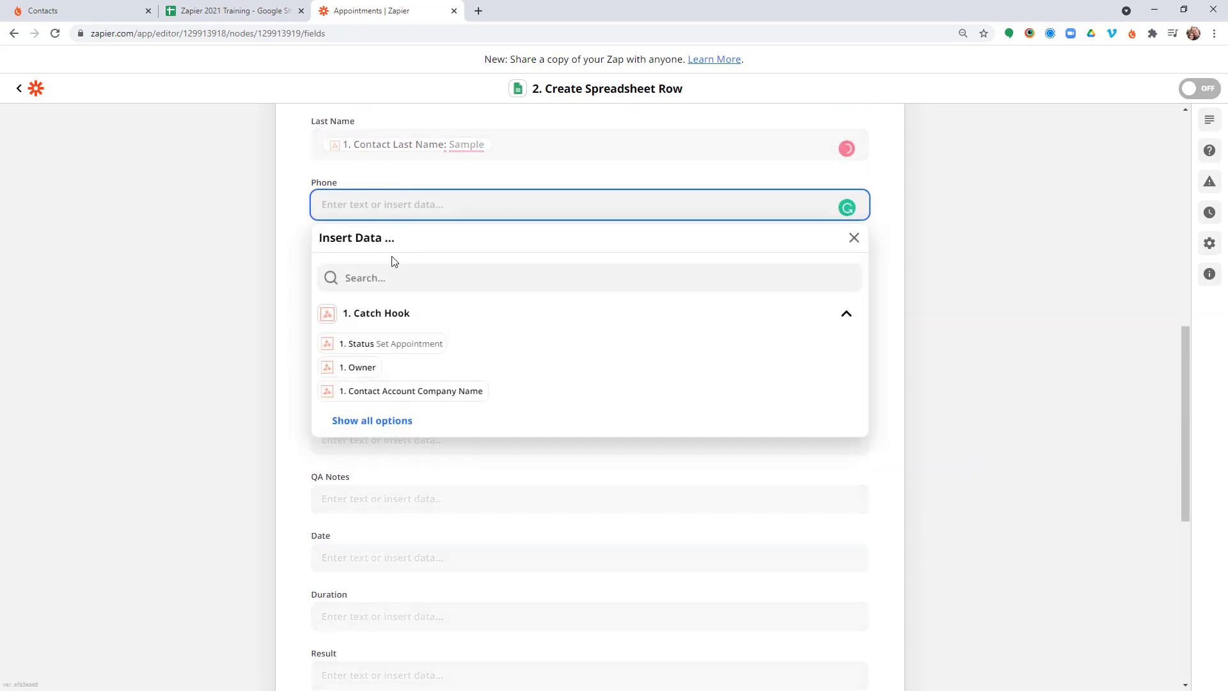
left_click(397, 421)
scroll(392, 481, "down", 5)
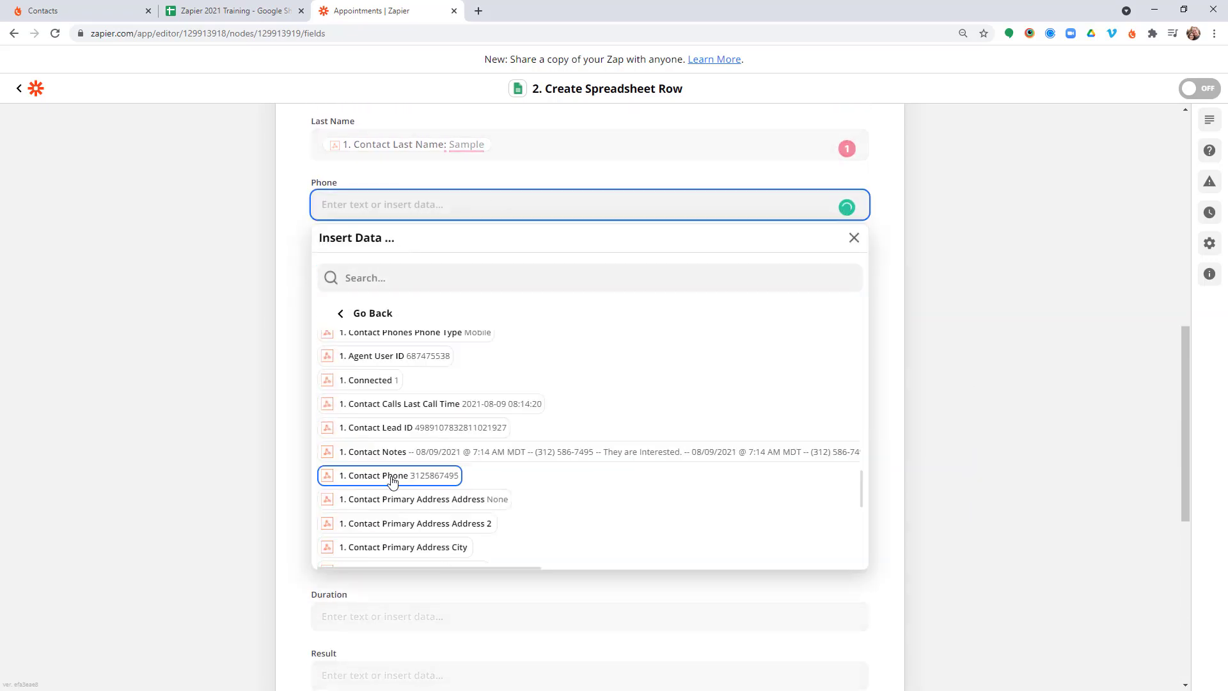
left_click(392, 477)
left_click(942, 386)
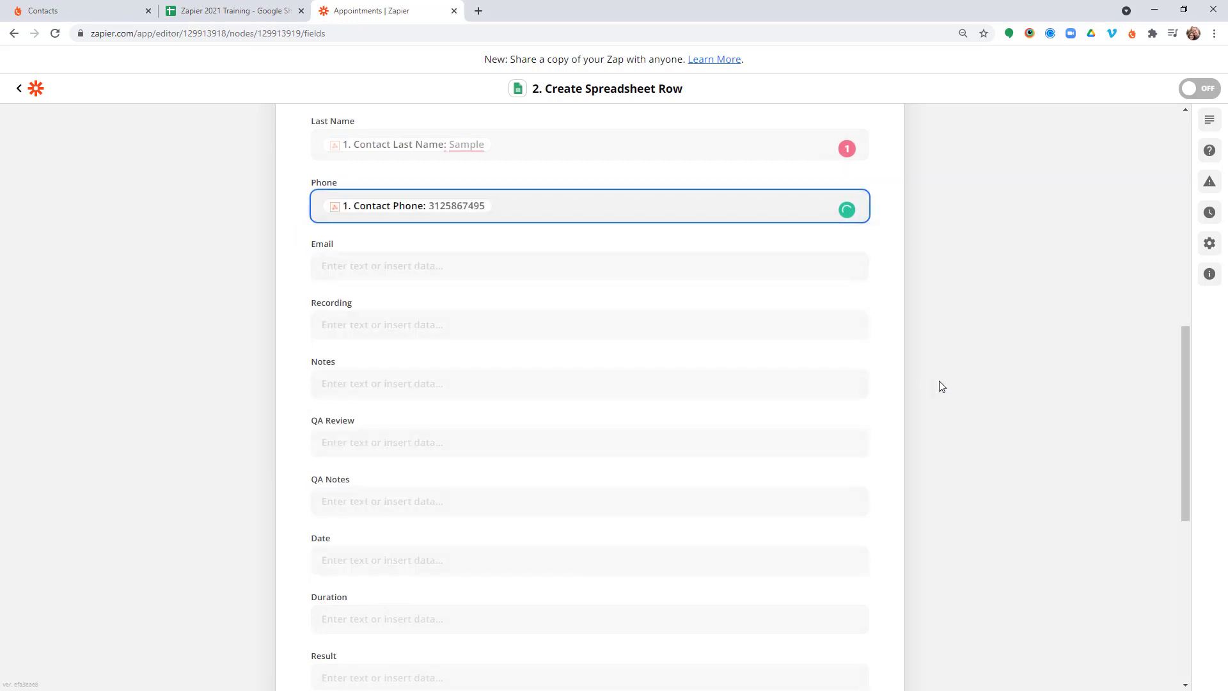
Map the Email field to the Catch Hook's Contact Primary Email.
left_click(410, 276)
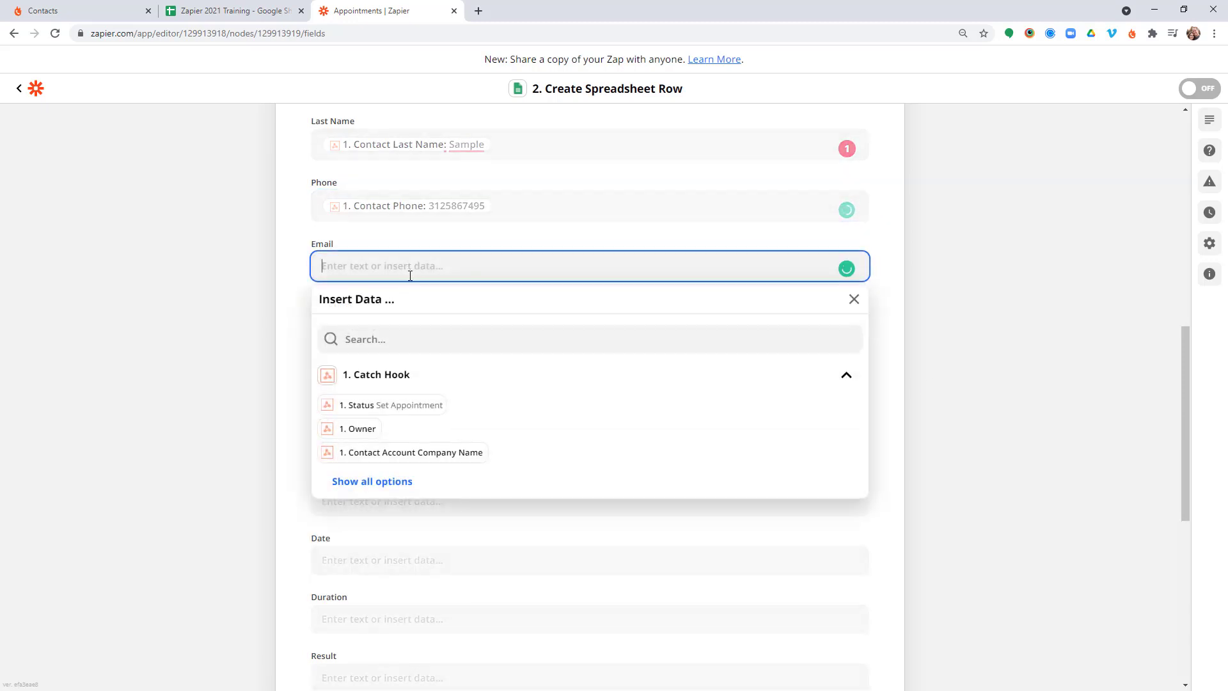
left_click(403, 341)
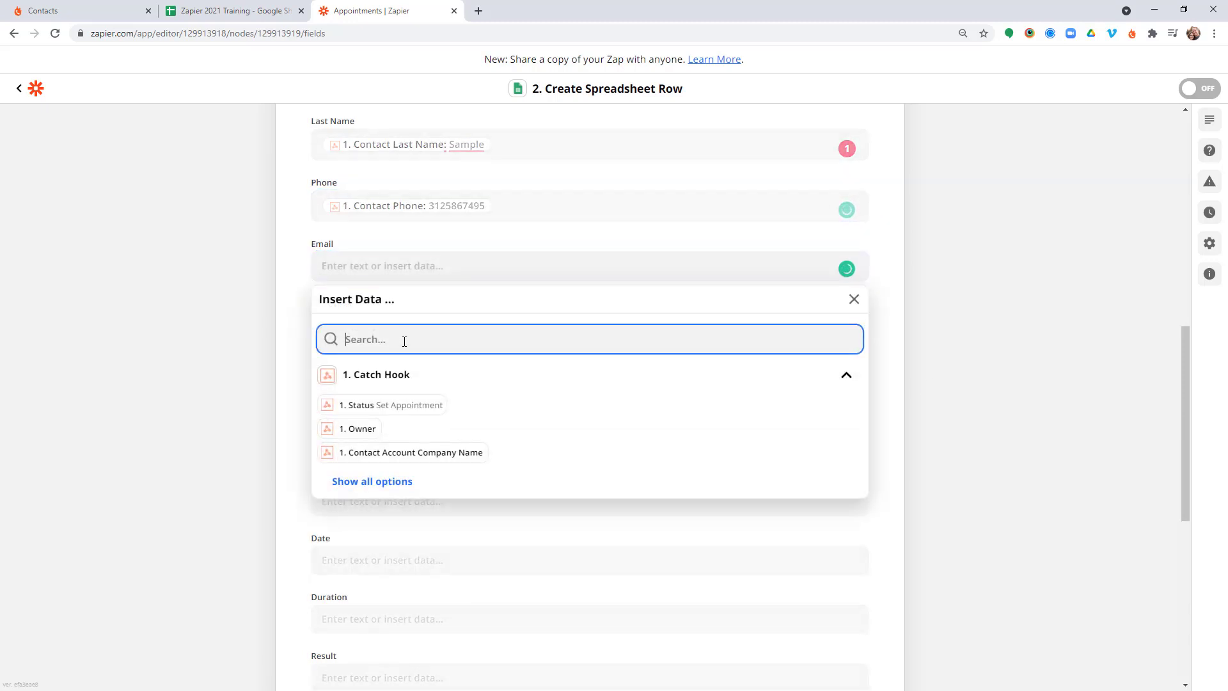
left_click(372, 481)
scroll(552, 510, "down", 5)
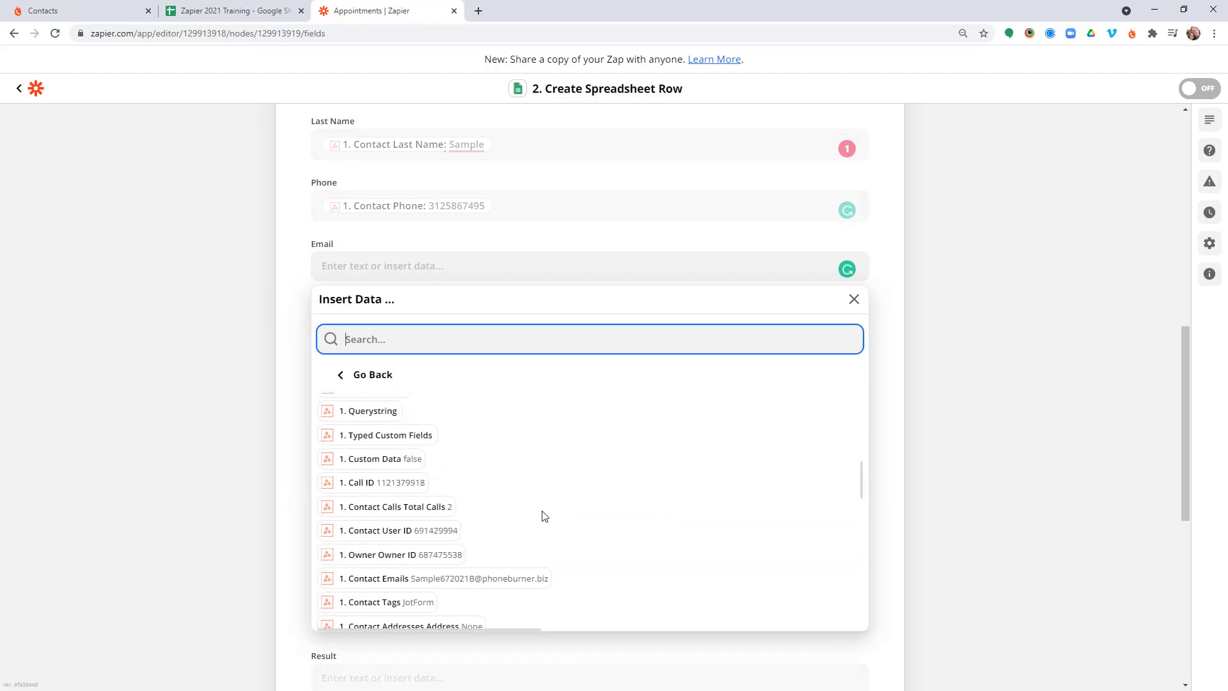
scroll(544, 515, "down", 1)
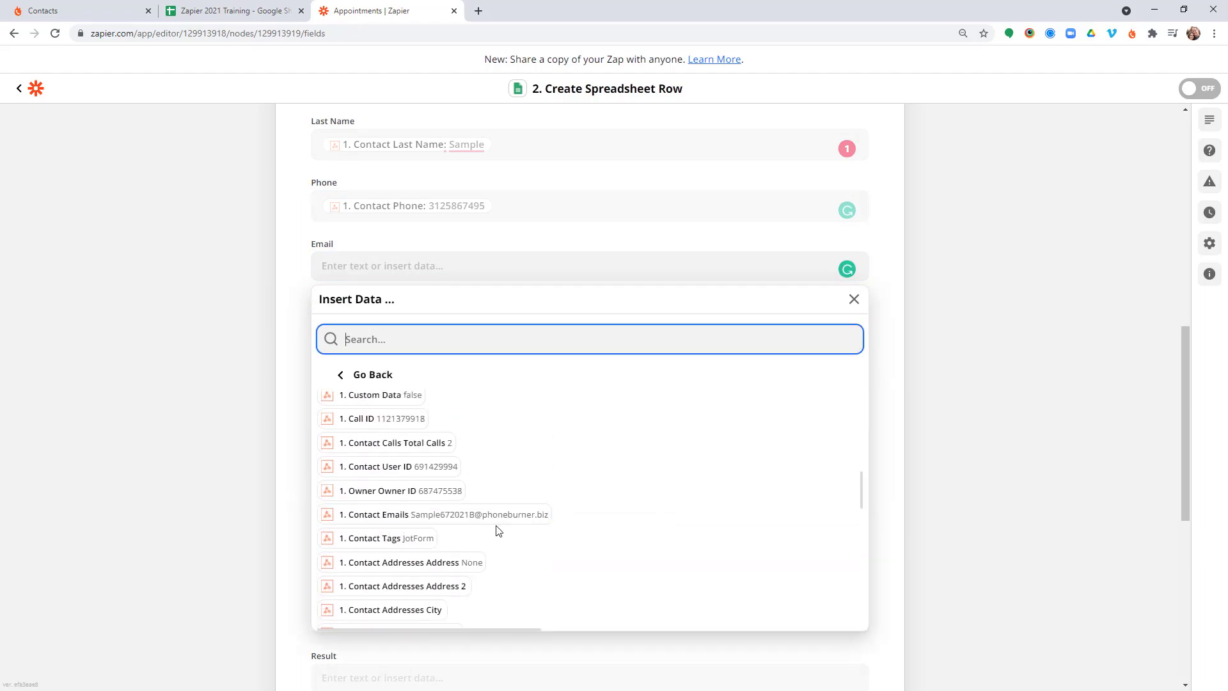
scroll(497, 532, "down", 3)
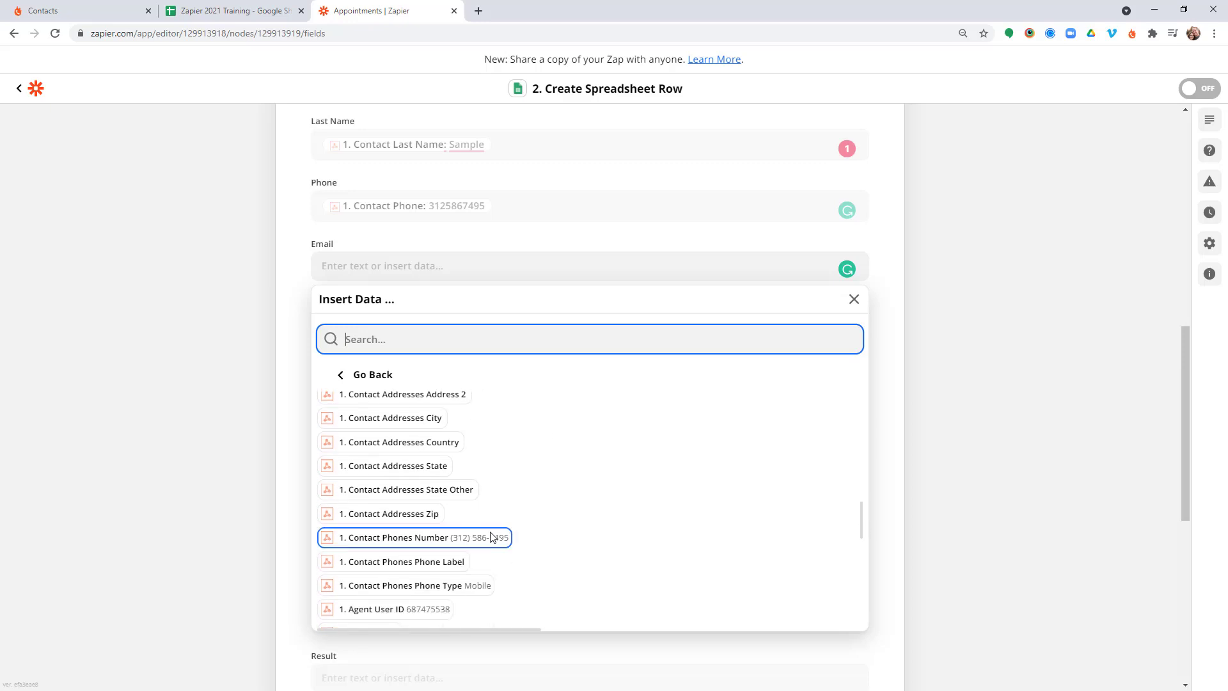
scroll(492, 537, "down", 2)
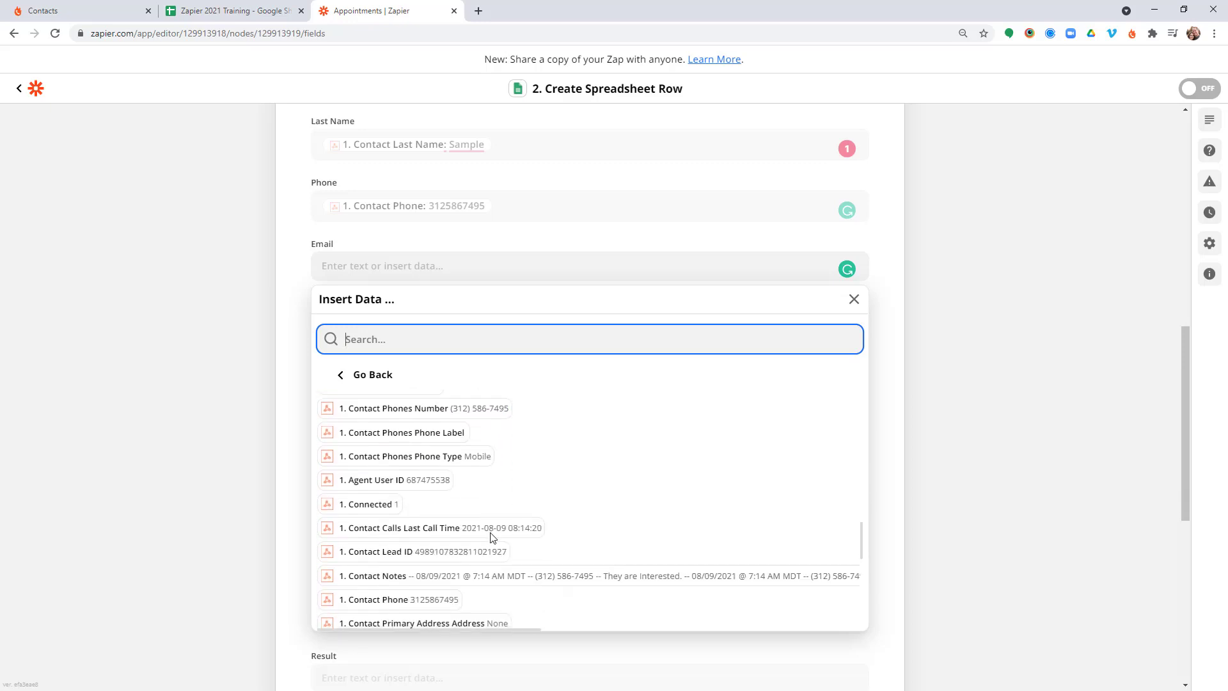
scroll(493, 537, "down", 1)
scroll(493, 537, "down", 1)
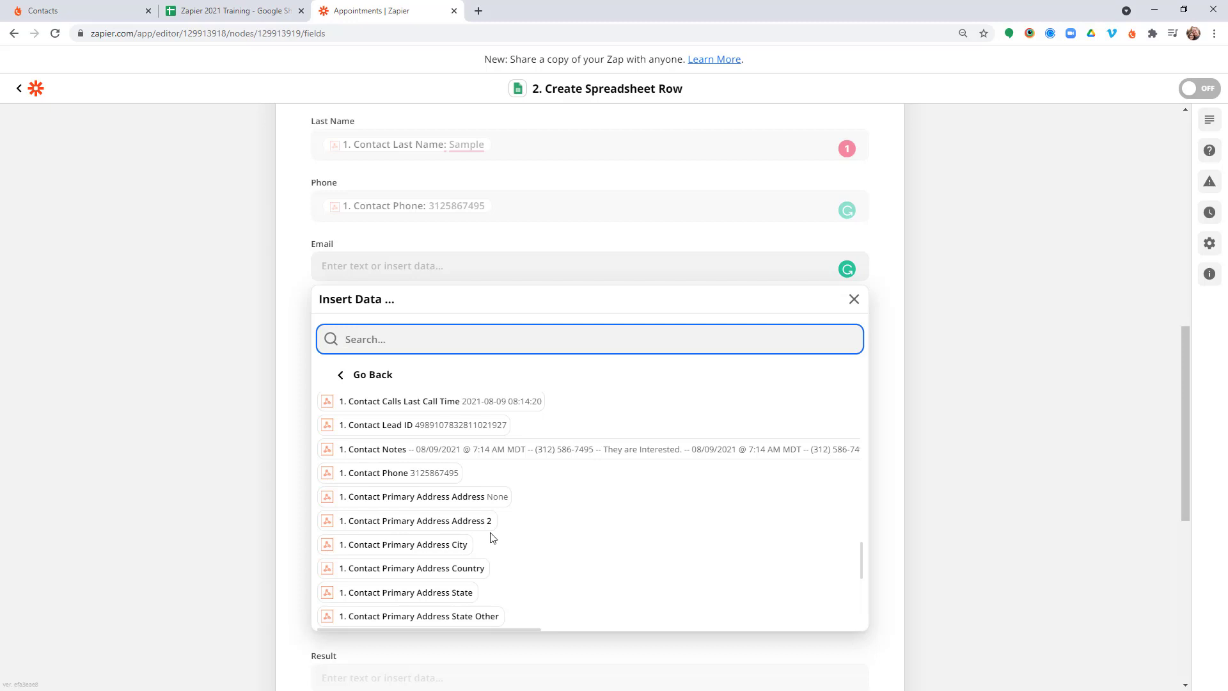
scroll(493, 538, "down", 2)
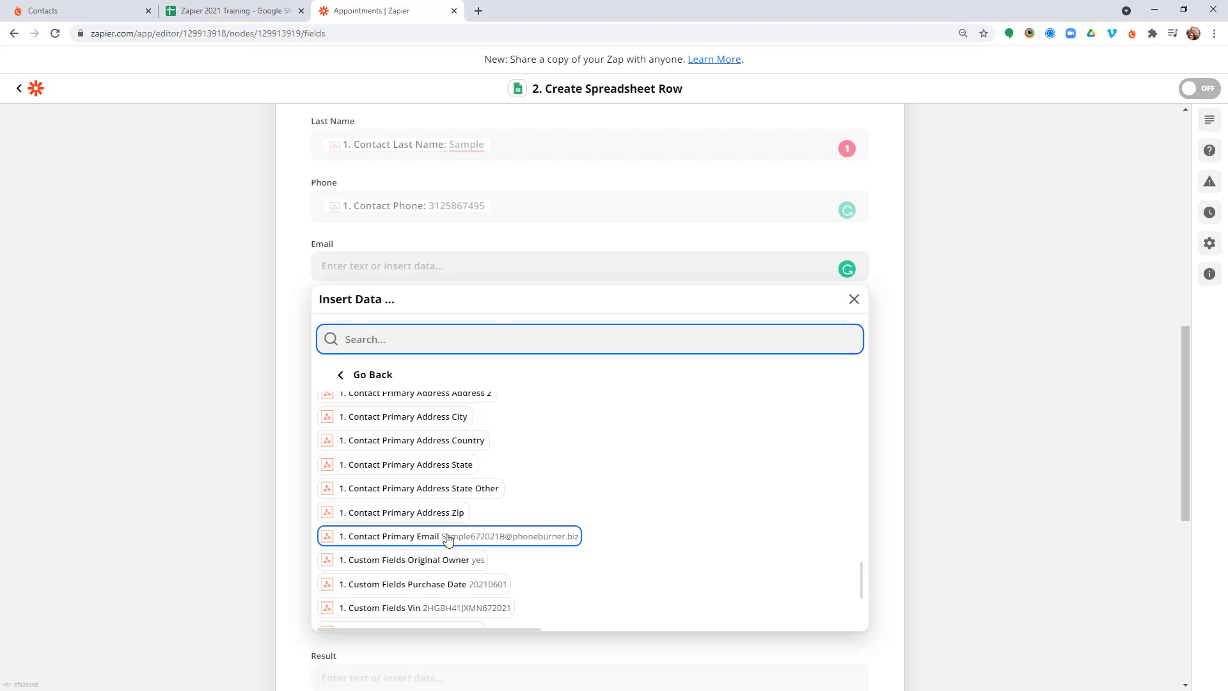
left_click(402, 537)
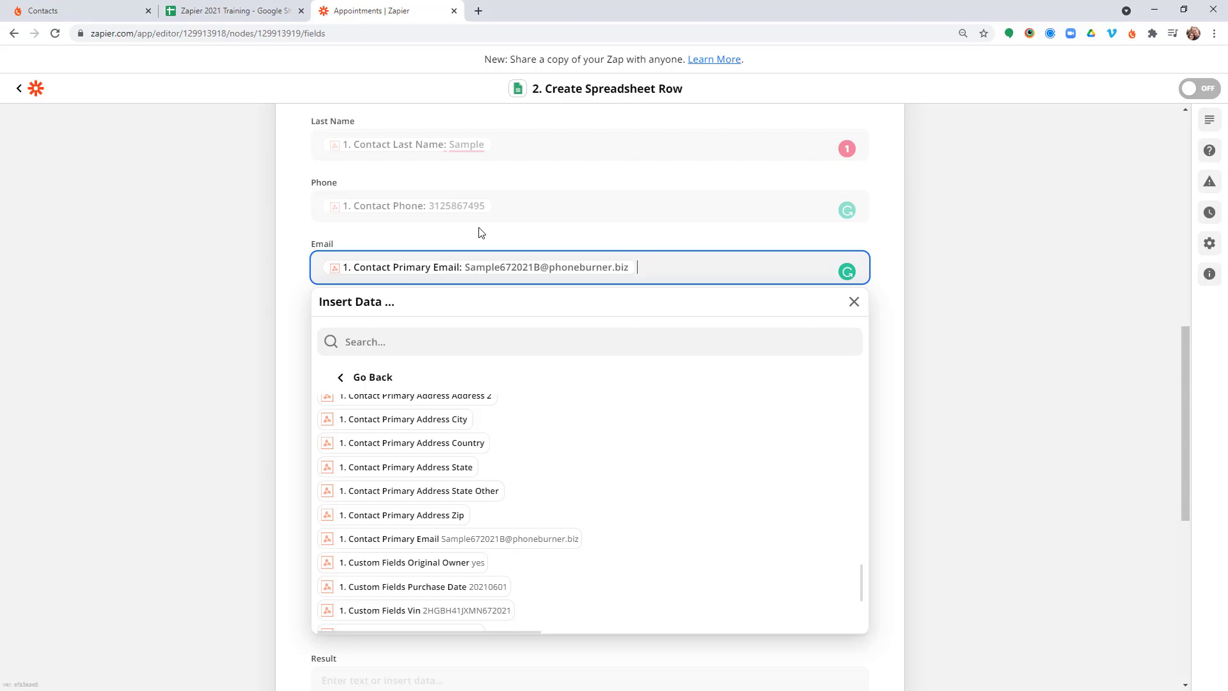
left_click(920, 336)
Map the Recording field to the Catch Hook's Recording URL Public.
scroll(945, 289, "down", 2)
left_click(945, 289)
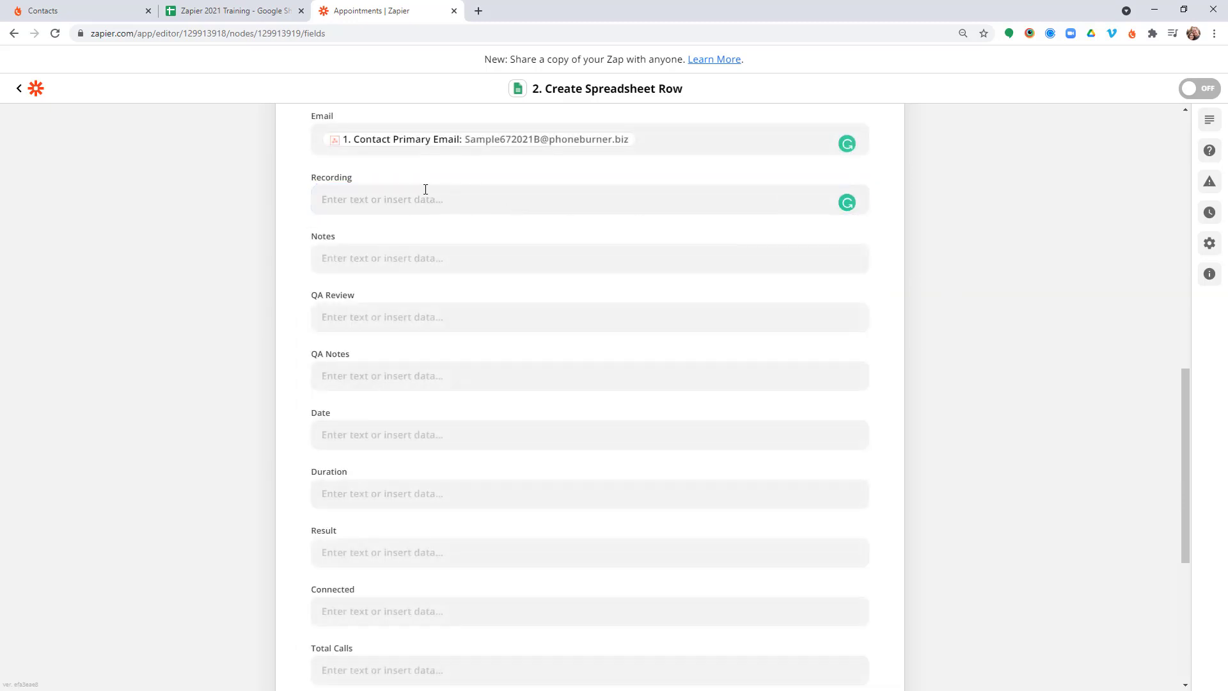
left_click(360, 195)
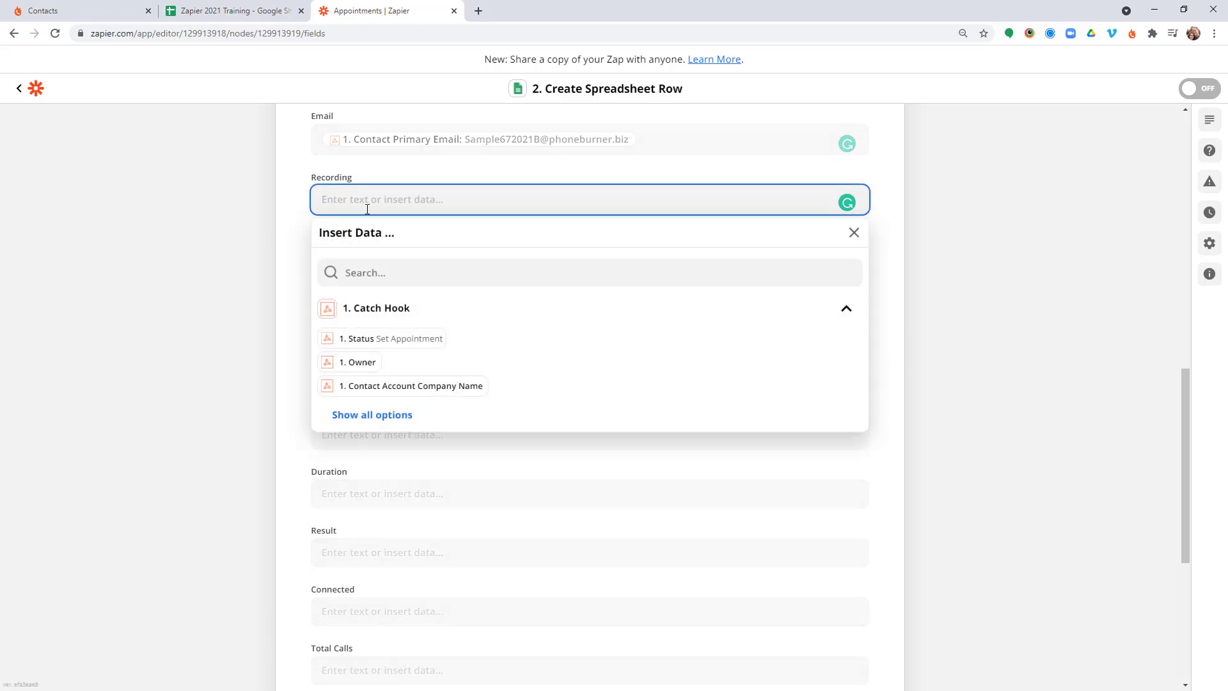
left_click(372, 415)
scroll(486, 364, "down", 4)
scroll(497, 373, "down", 10)
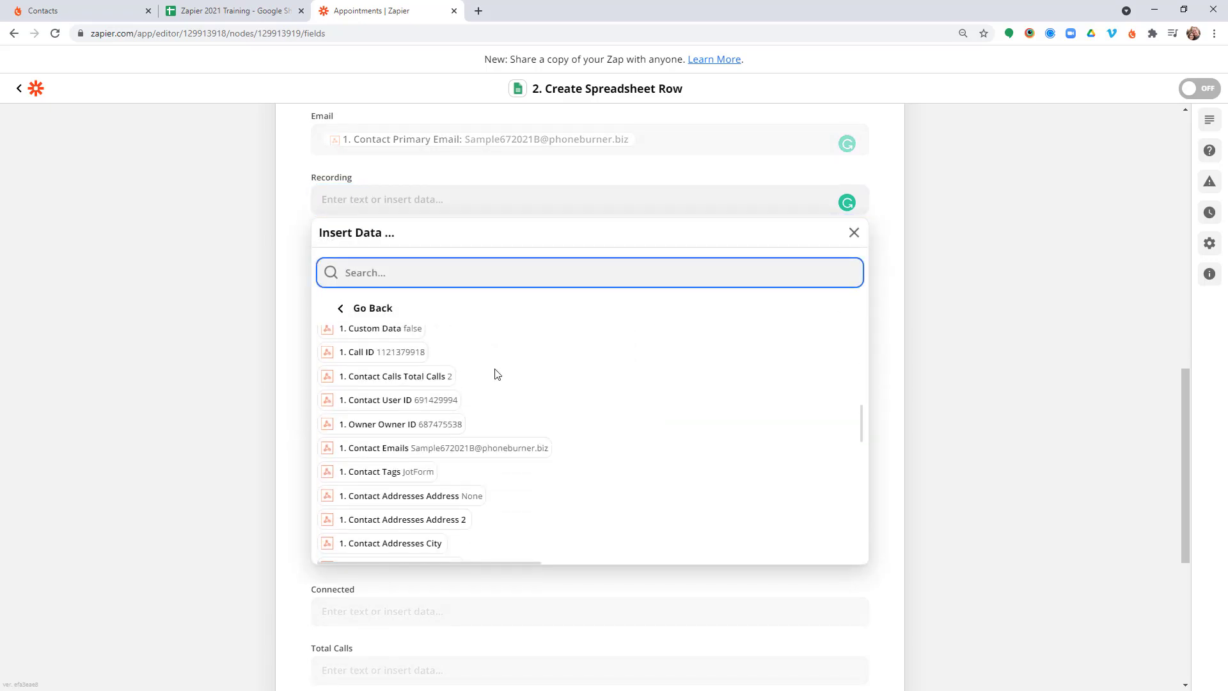
scroll(492, 377, "down", 5)
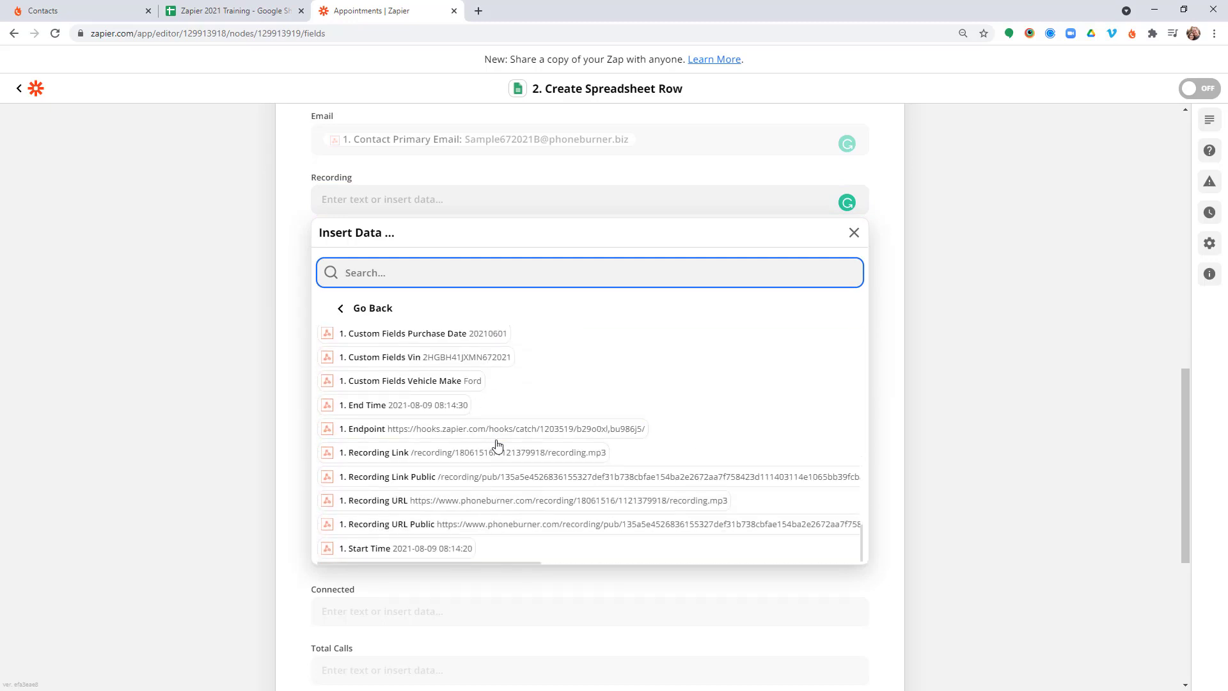
left_click(394, 524)
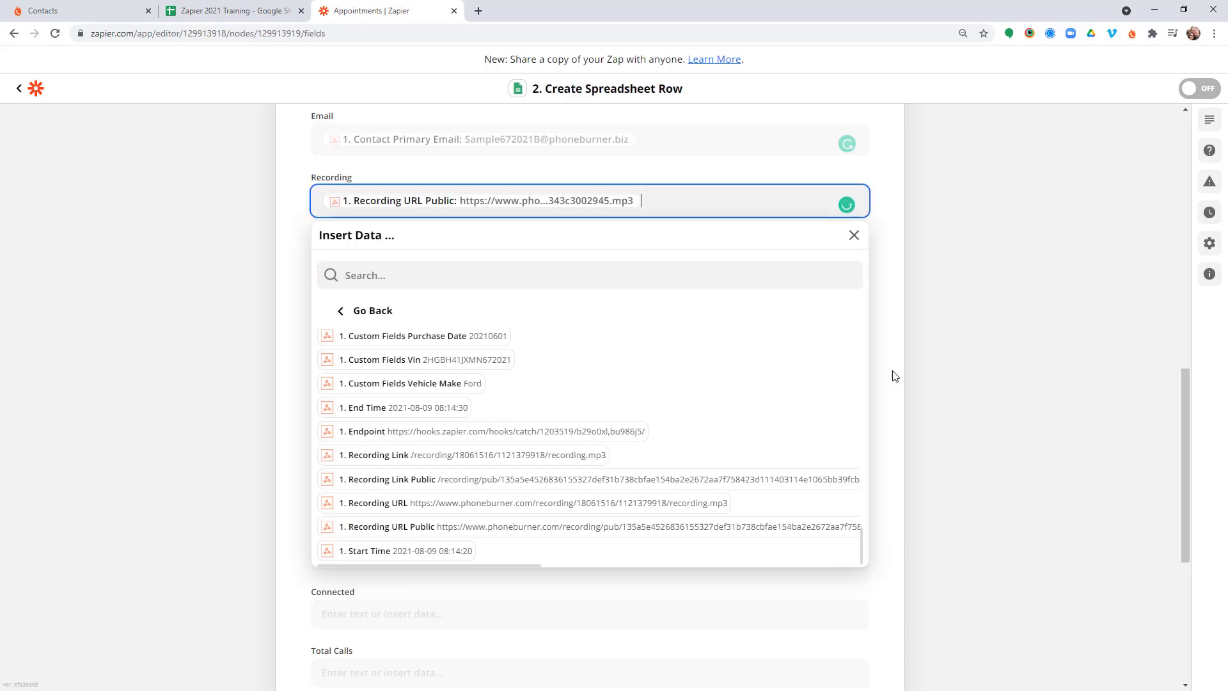
left_click(927, 356)
Map the Notes field to the Catch Hook's Contact Notes.
scroll(926, 356, "down", 1)
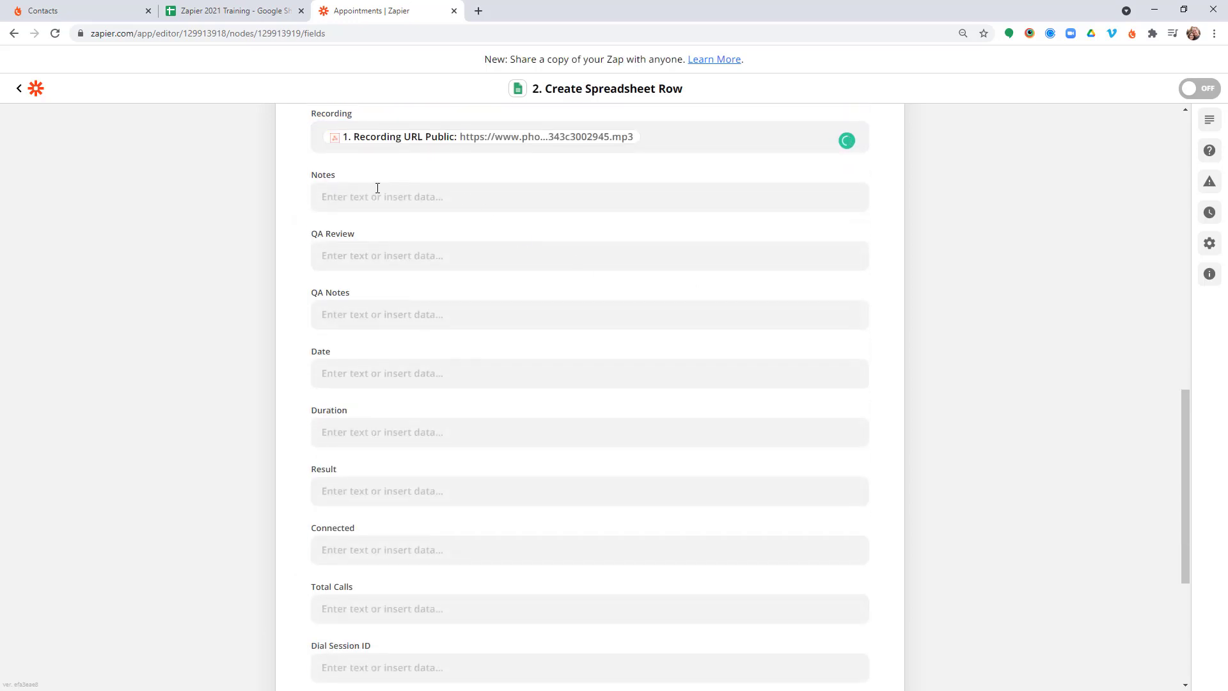
left_click(374, 196)
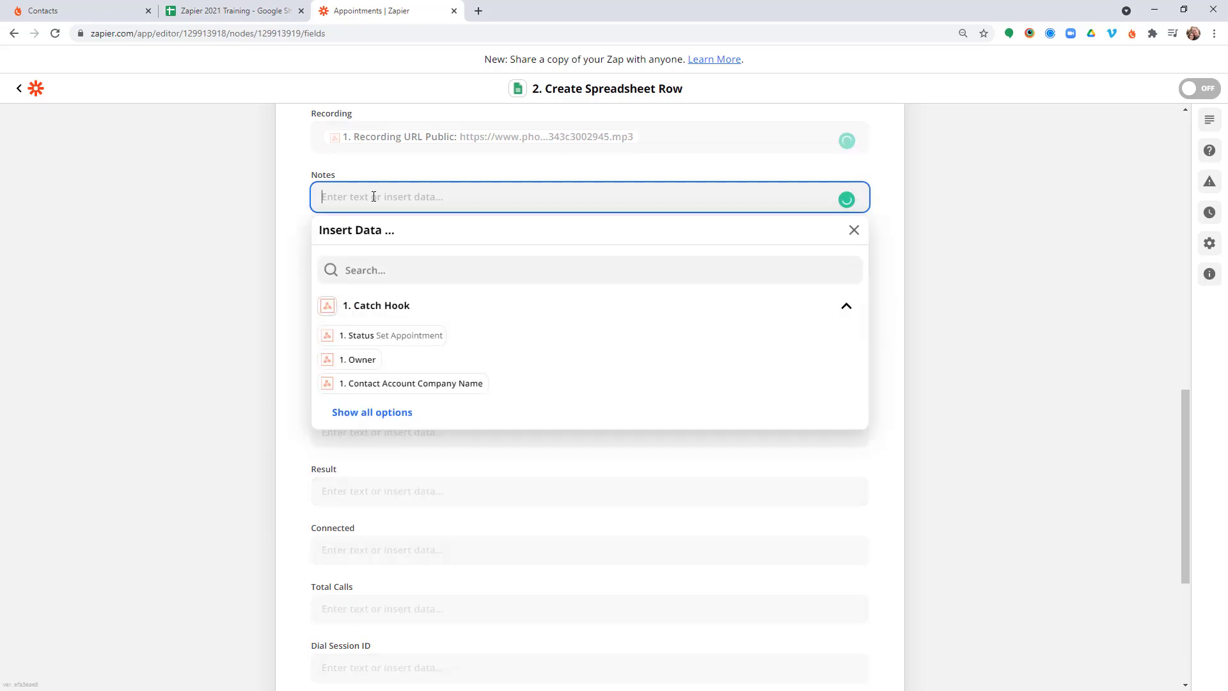
left_click(379, 413)
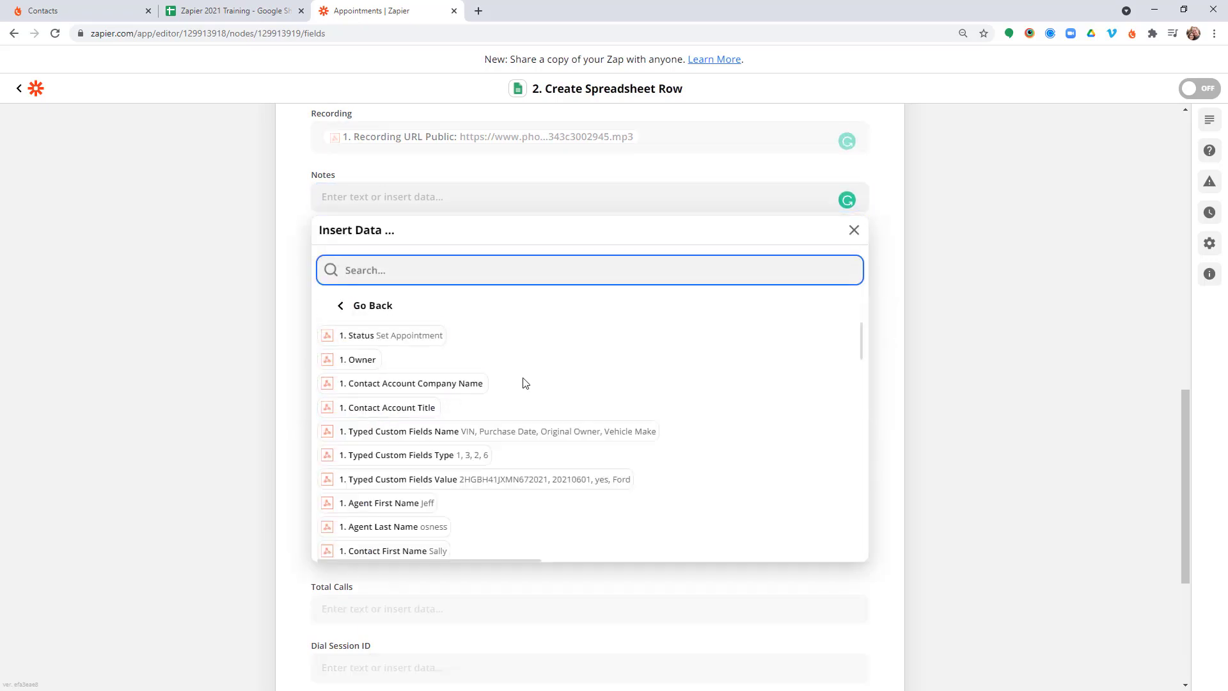
scroll(523, 382, "down", 3)
scroll(523, 382, "down", 15)
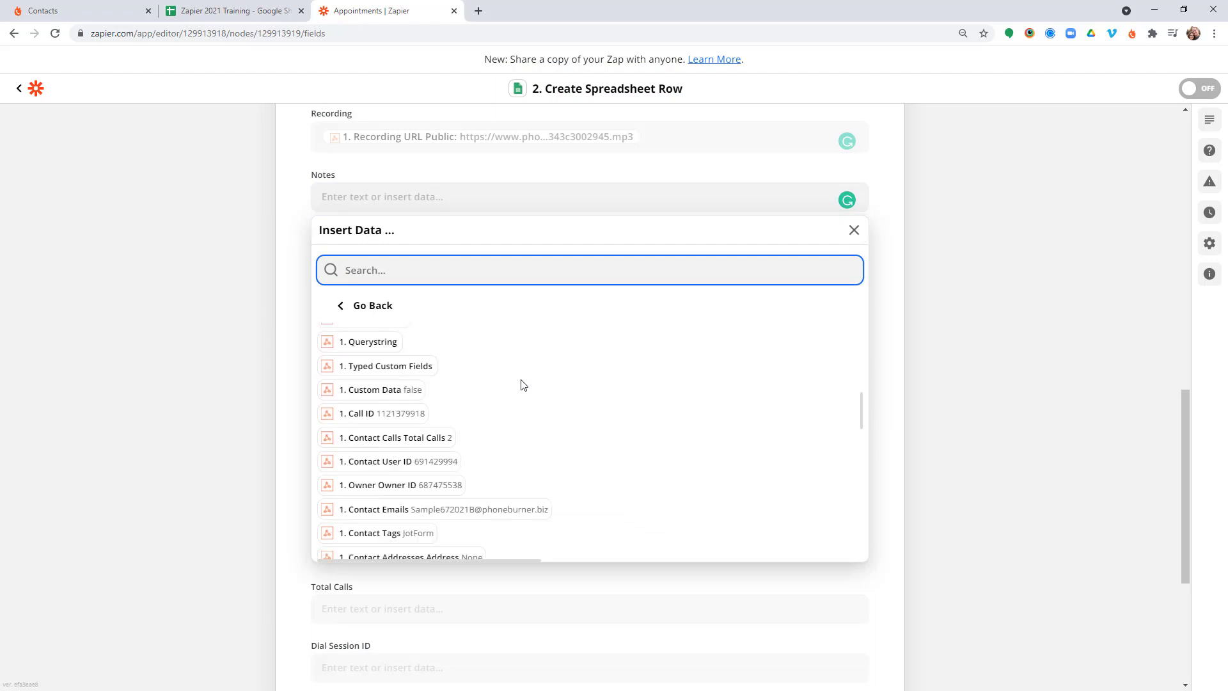
scroll(523, 385, "down", 3)
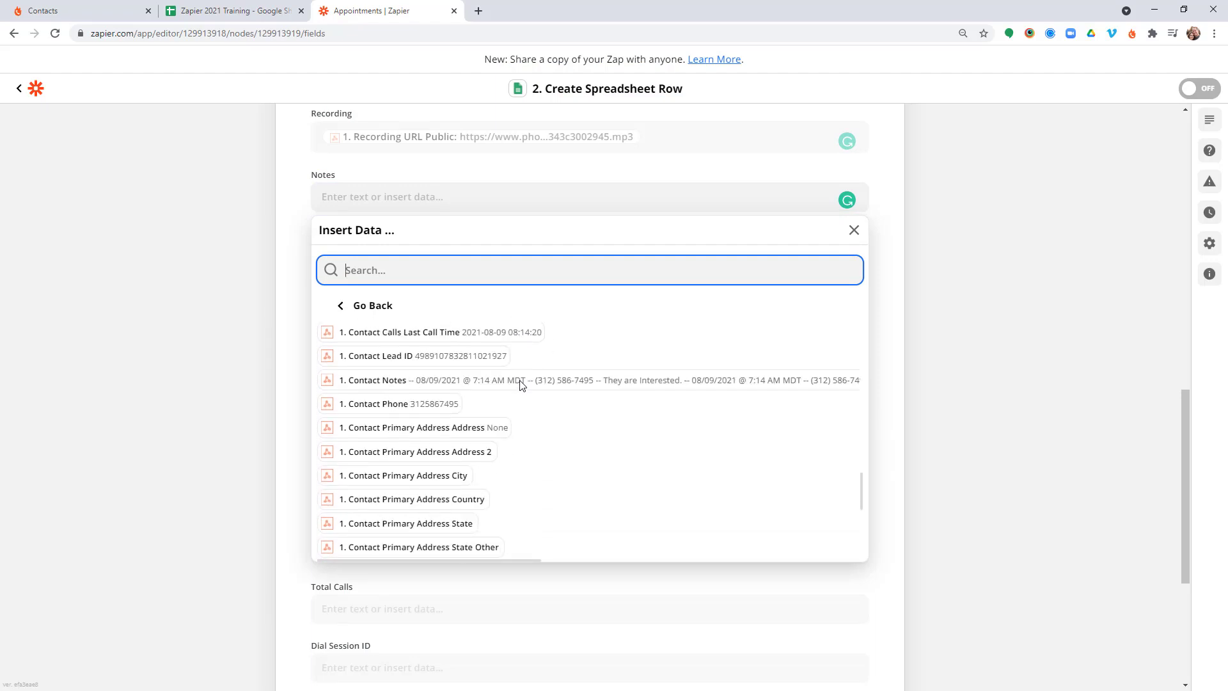
left_click(374, 389)
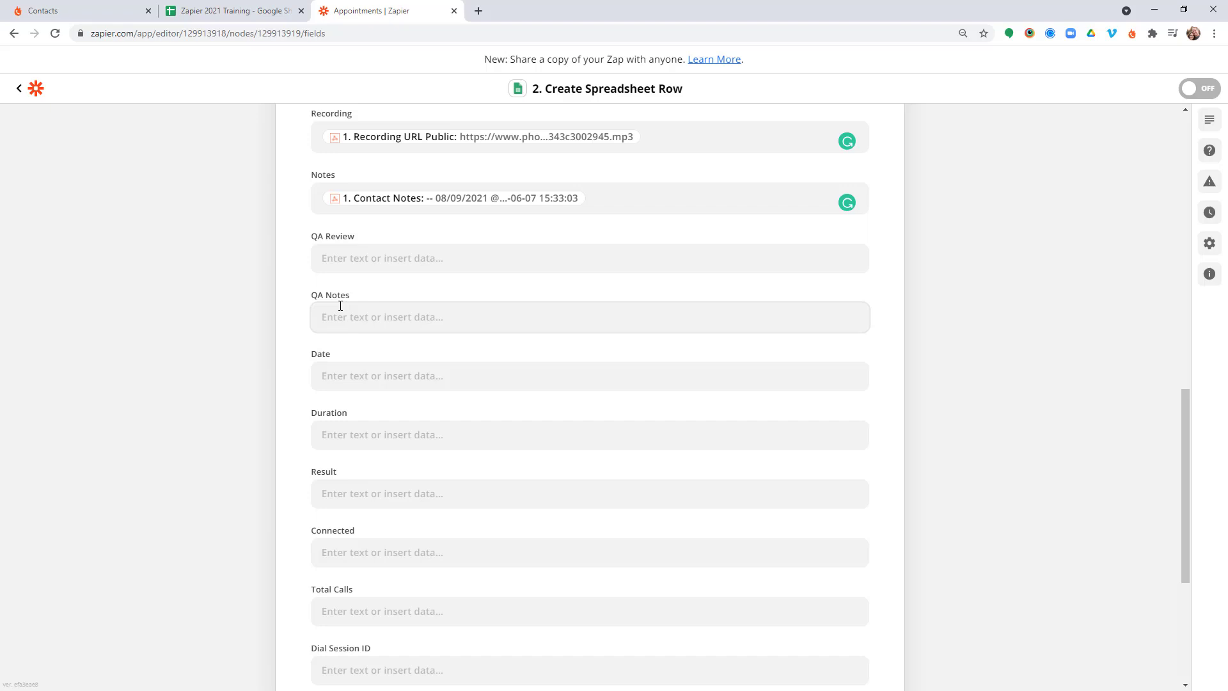
Map the Date field to the Catch Hook's Start Time, leaving QA Review and QA Notes empty.
scroll(342, 316, "down", 2)
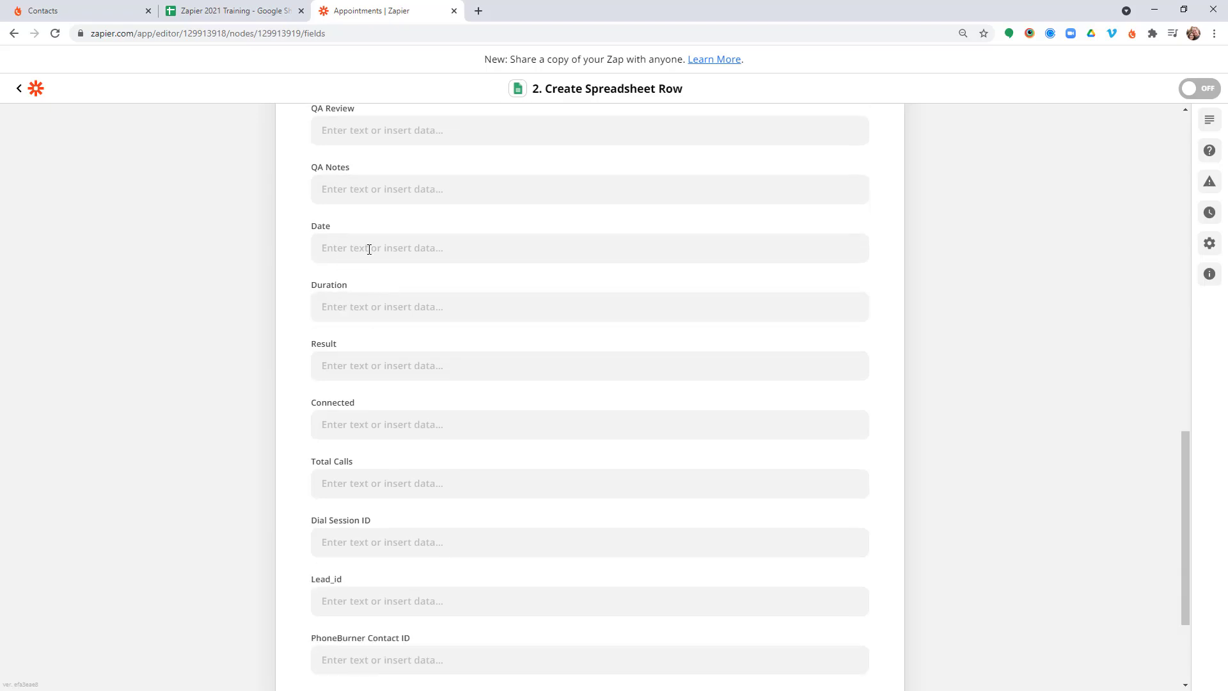
left_click(369, 250)
type("start")
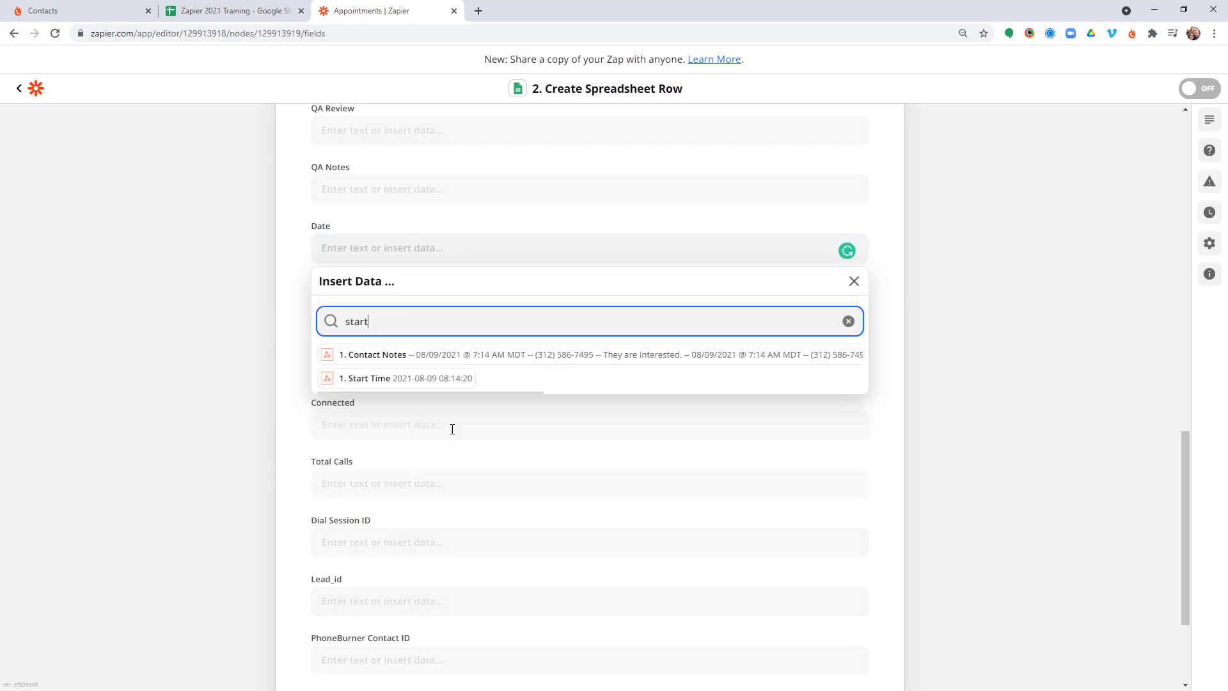
left_click(405, 379)
left_click(927, 386)
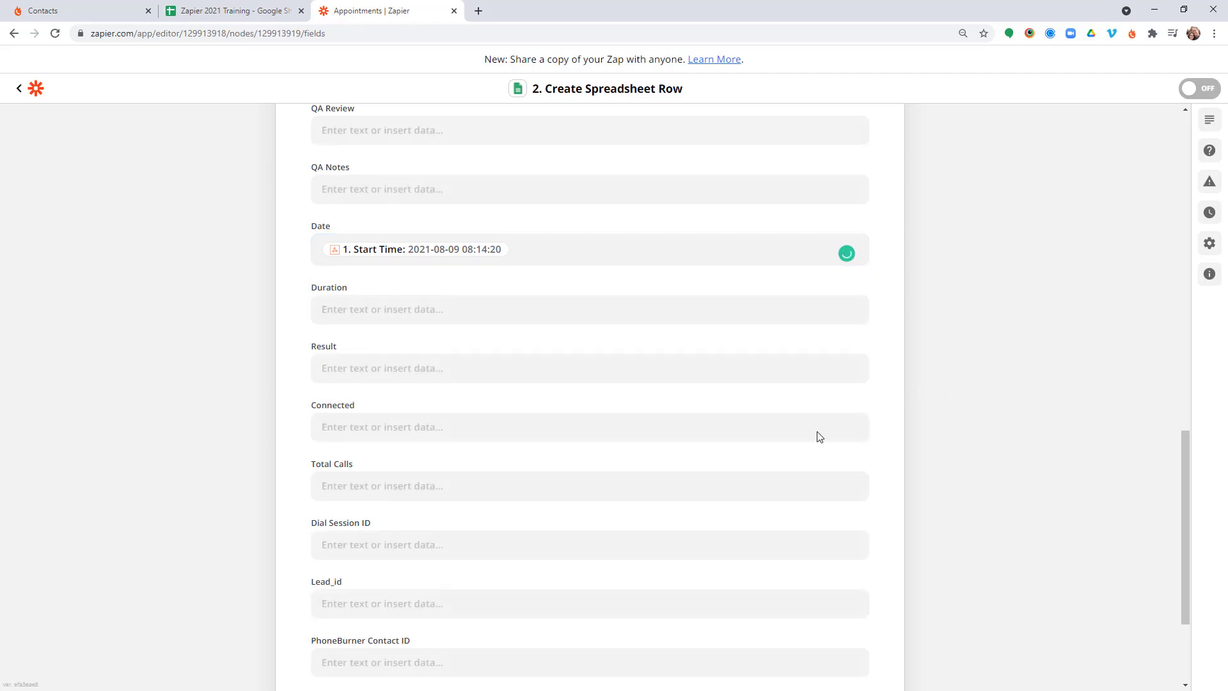
Map the Duration field to the Catch Hook's Duration.
left_click(351, 309)
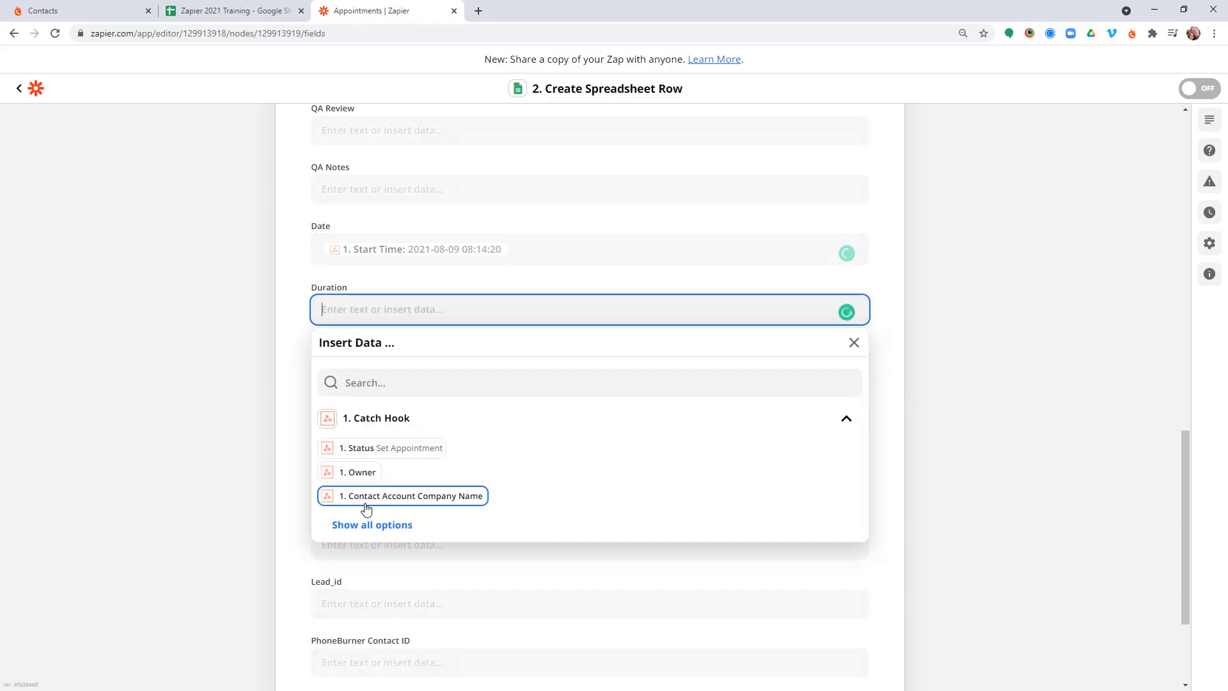
left_click(369, 524)
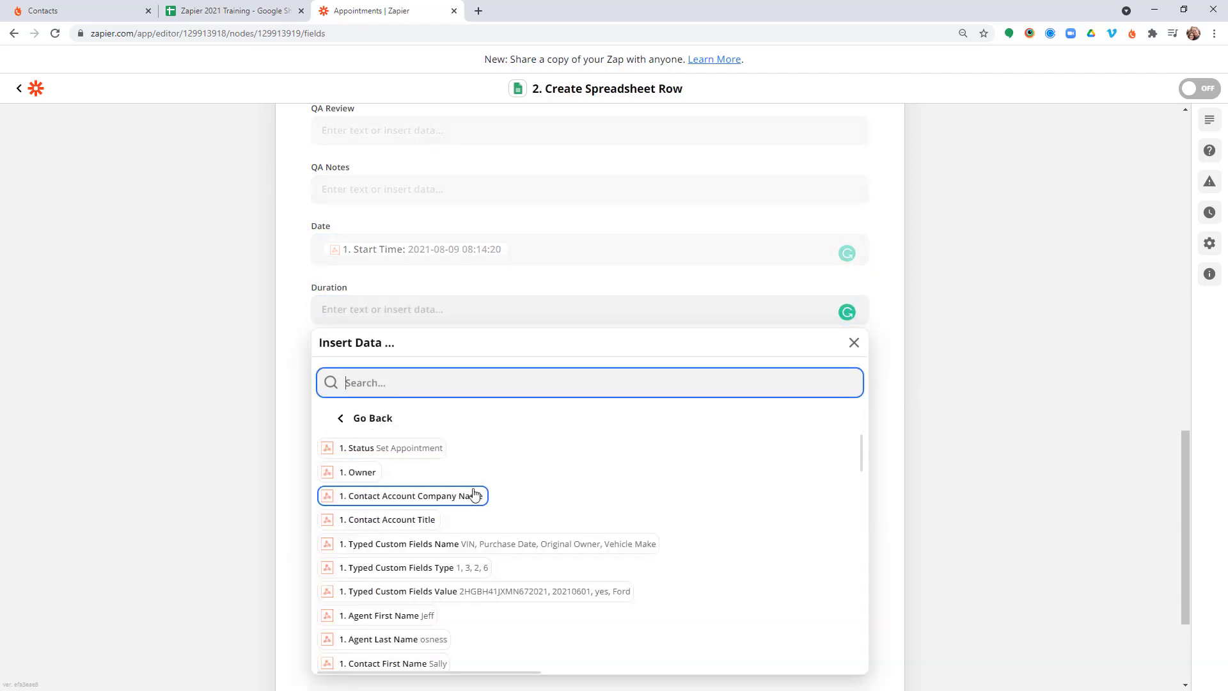
type("du")
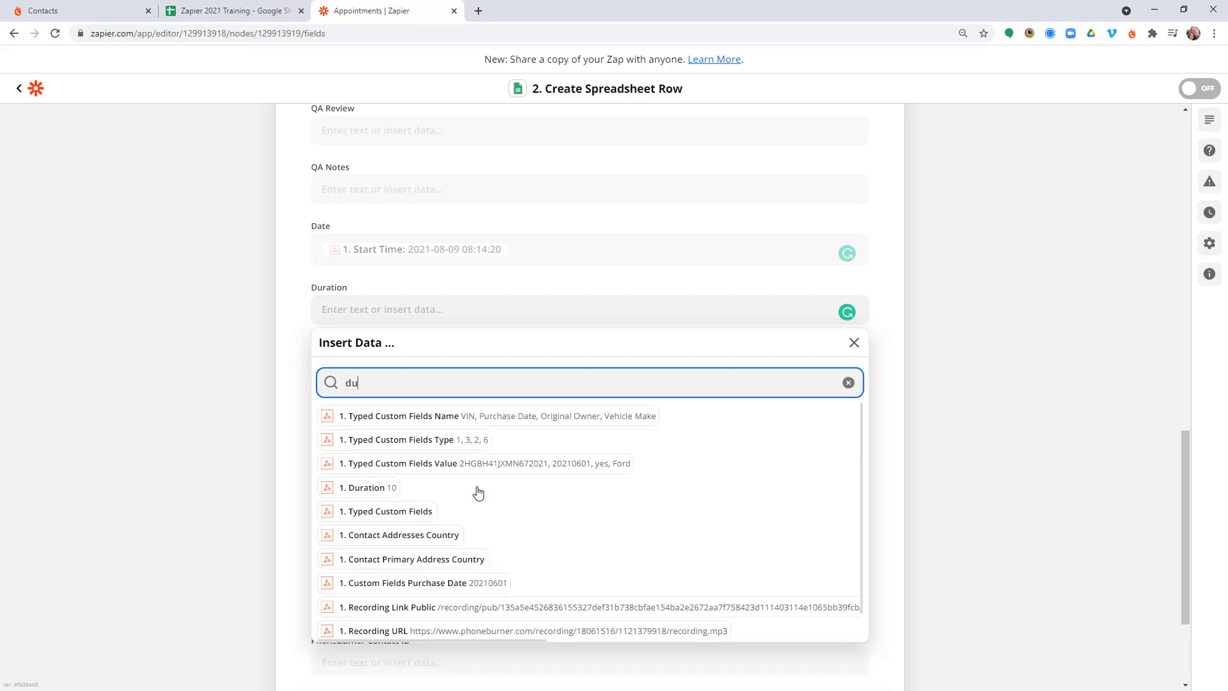
left_click(414, 489)
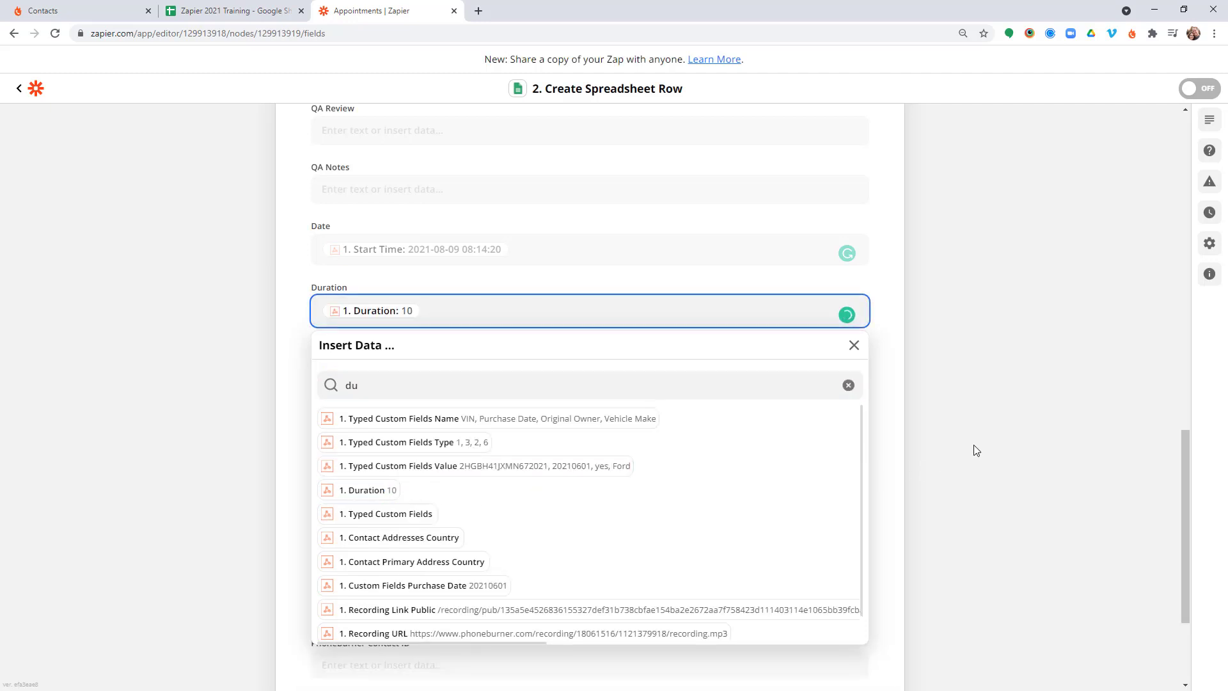
left_click(971, 446)
Map the Result field to the Catch Hook's Status.
scroll(444, 403, "down", 1)
left_click(379, 307)
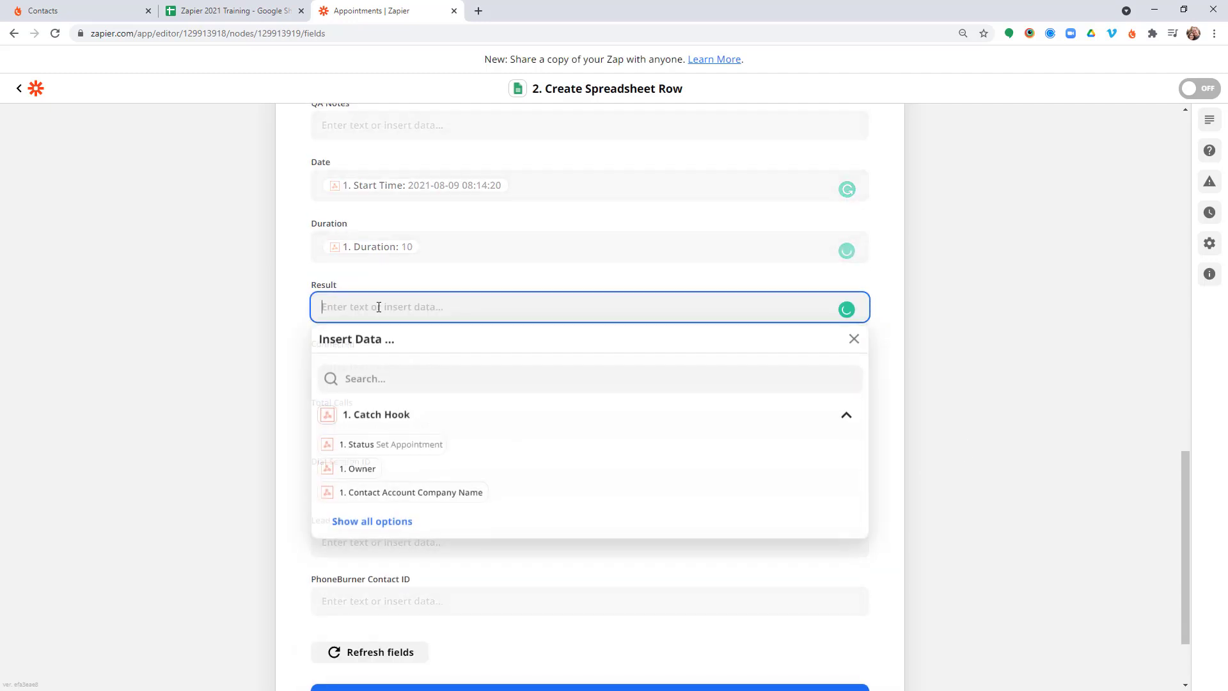
left_click(394, 446)
left_click(953, 405)
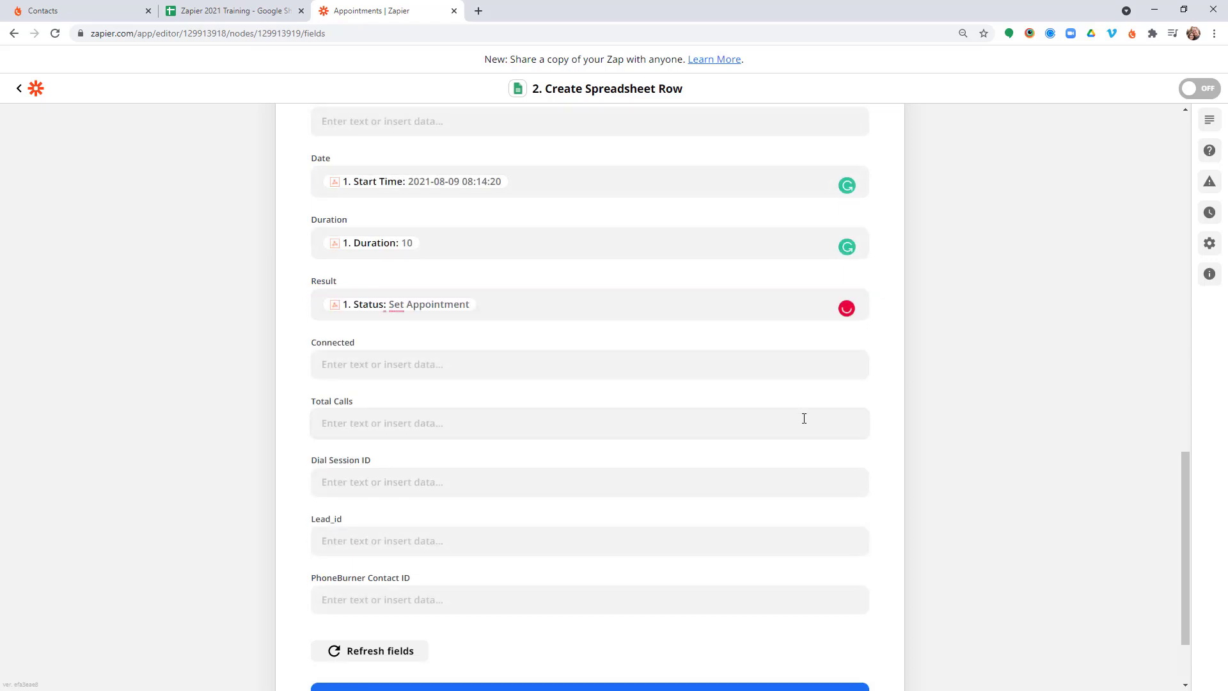
Map the Connected field to the Catch Hook's Connected value.
scroll(804, 418, "down", 1)
left_click(394, 304)
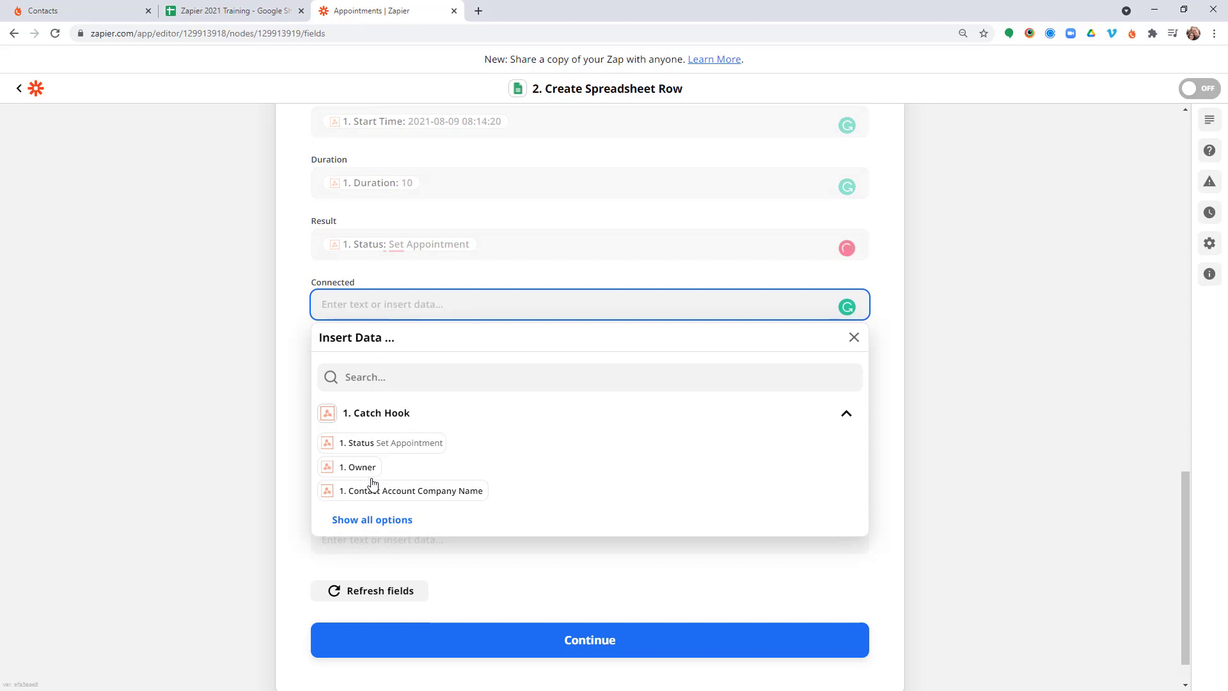
left_click(371, 518)
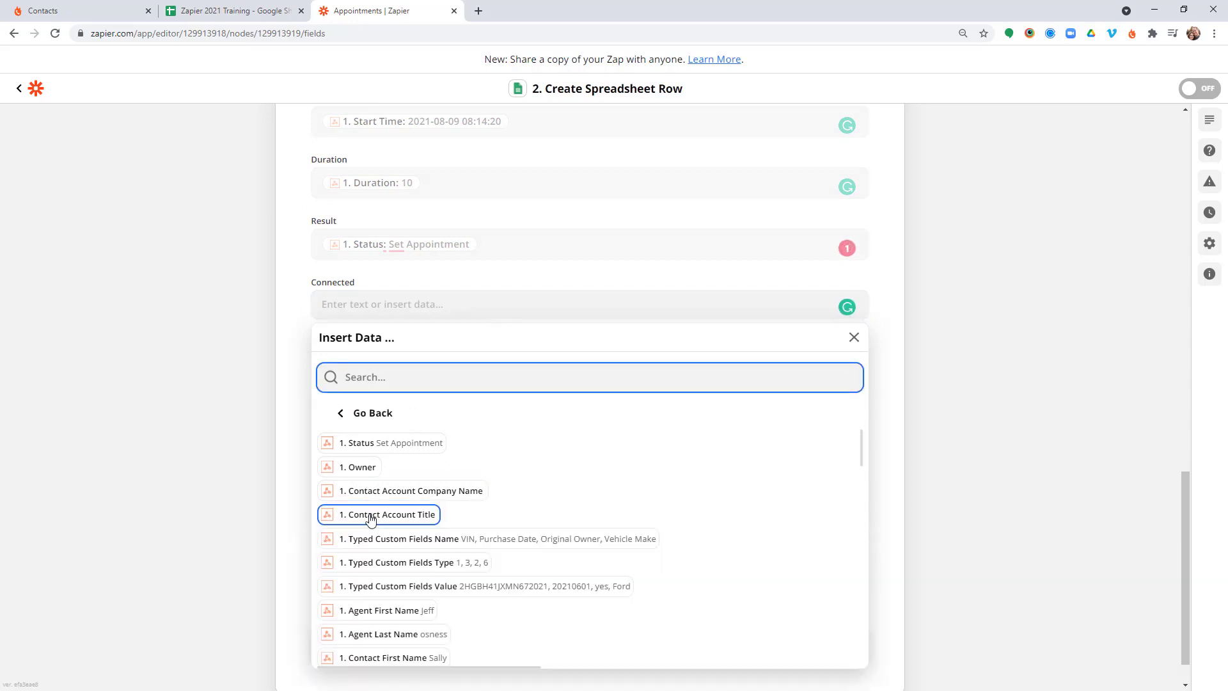
type("connect")
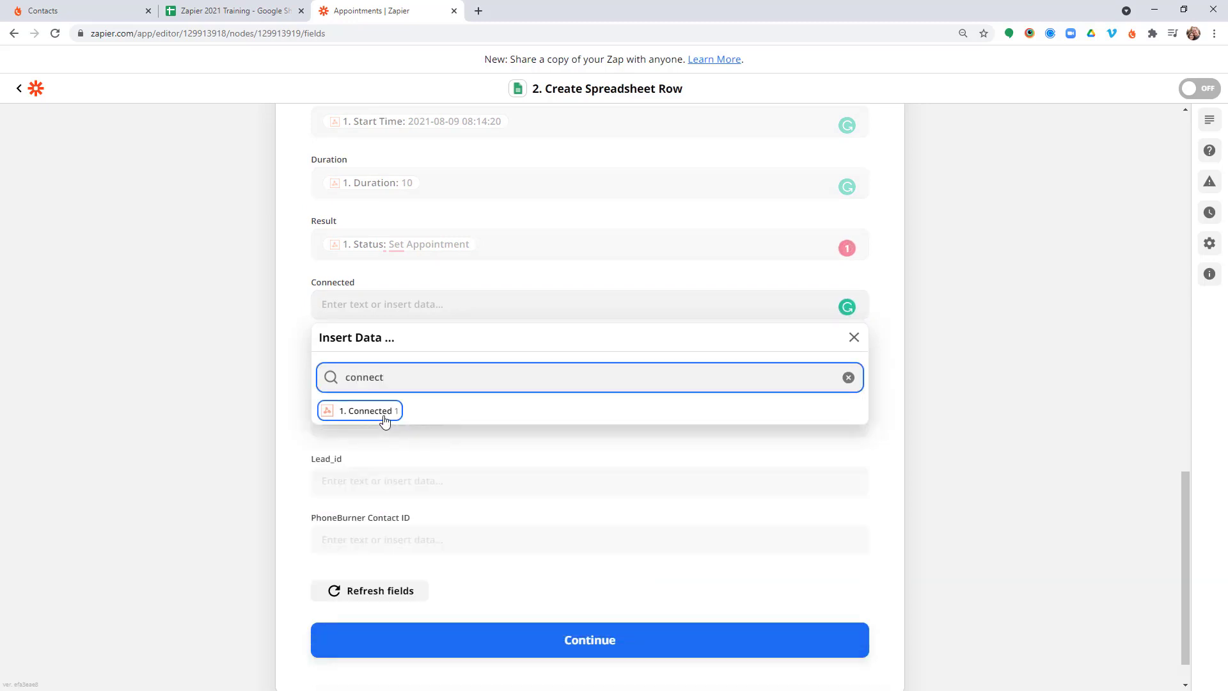
left_click(385, 420)
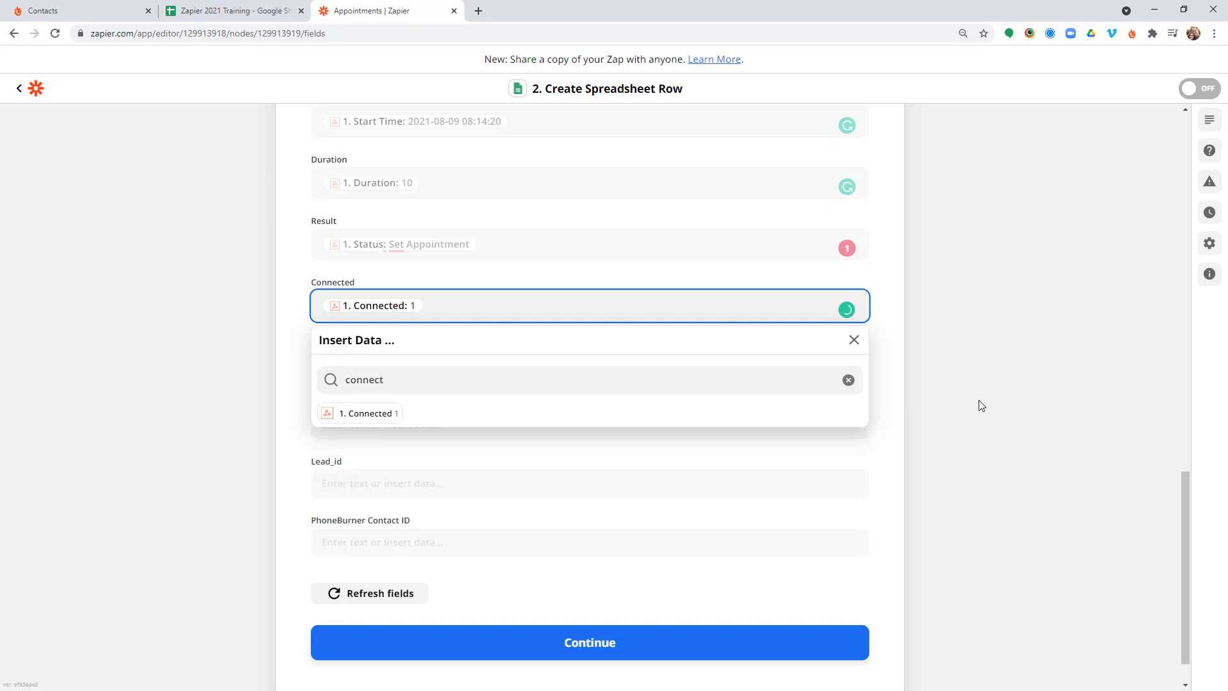
left_click(980, 406)
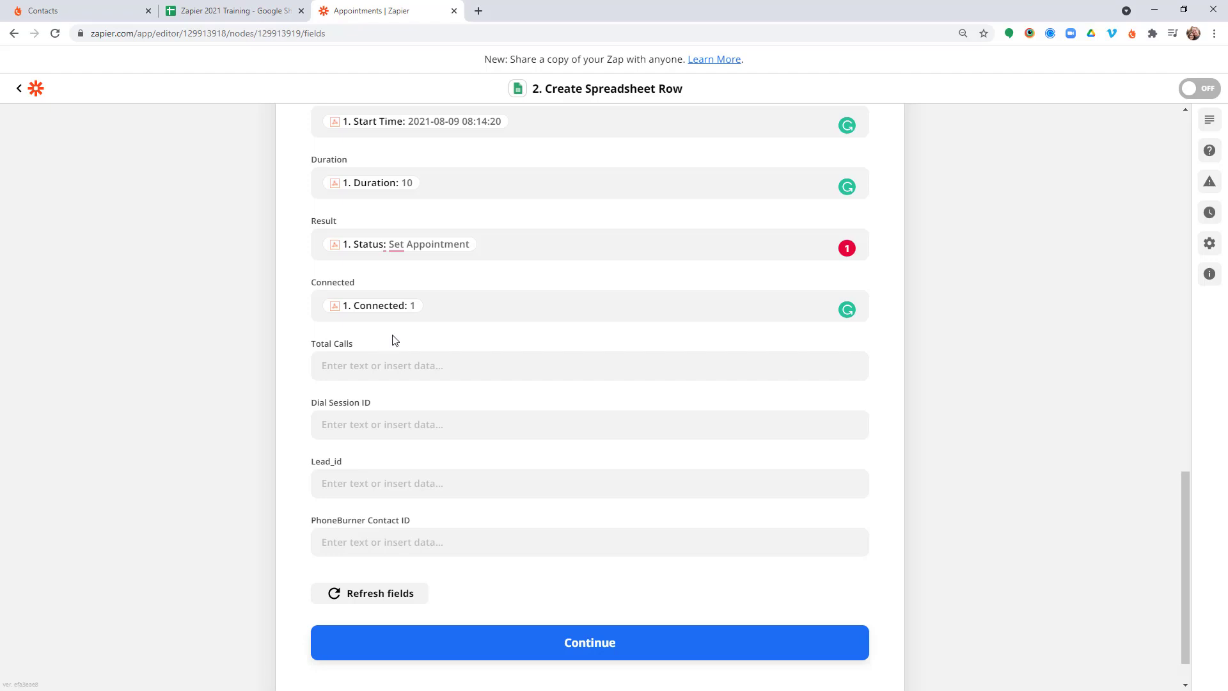
Map the Total Calls field to the Catch Hook's Contact Calls Total Calls.
left_click(388, 362)
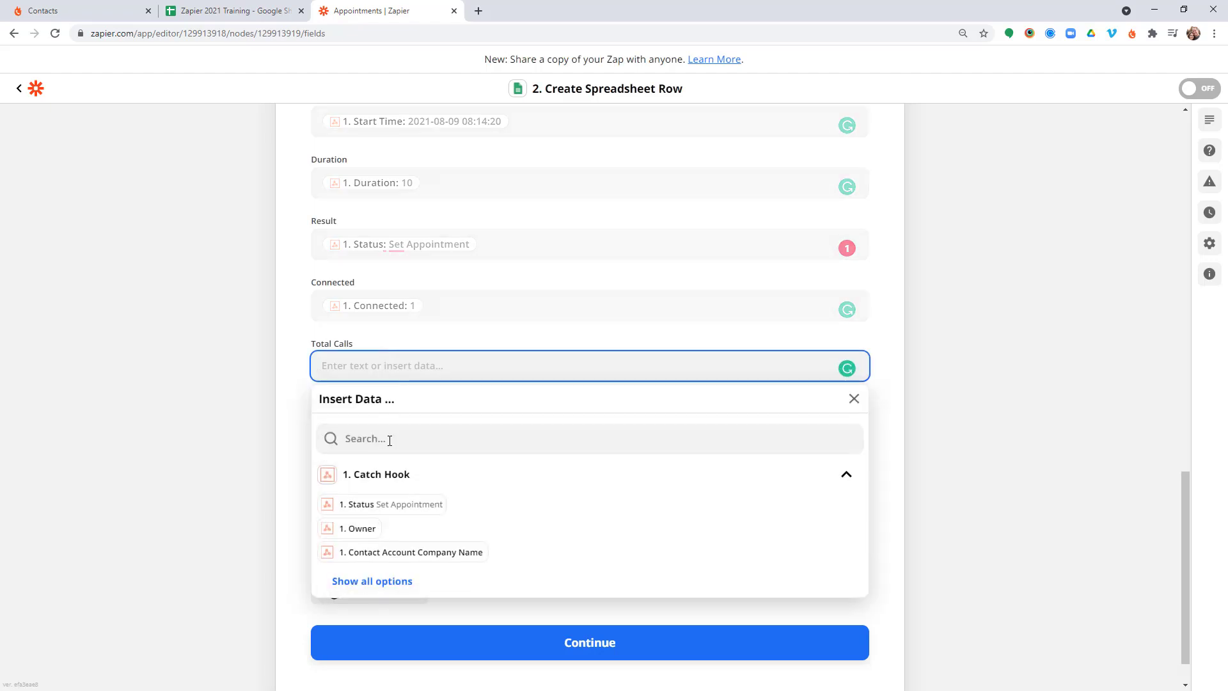
type("total")
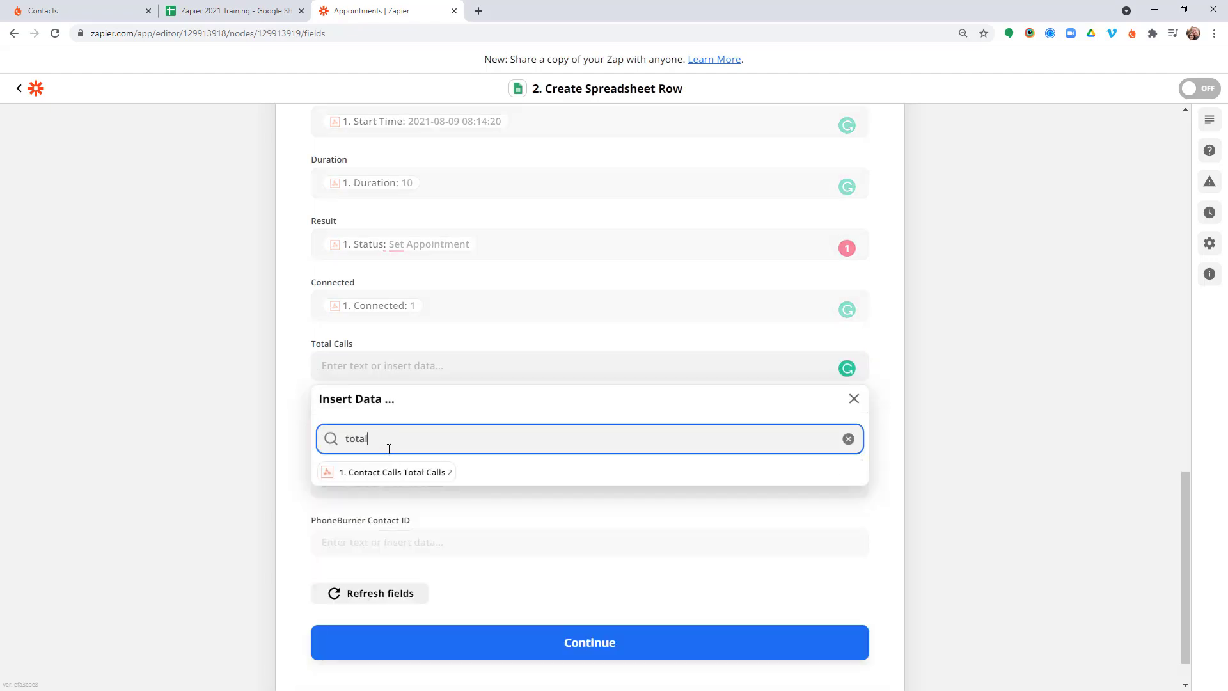
left_click(393, 472)
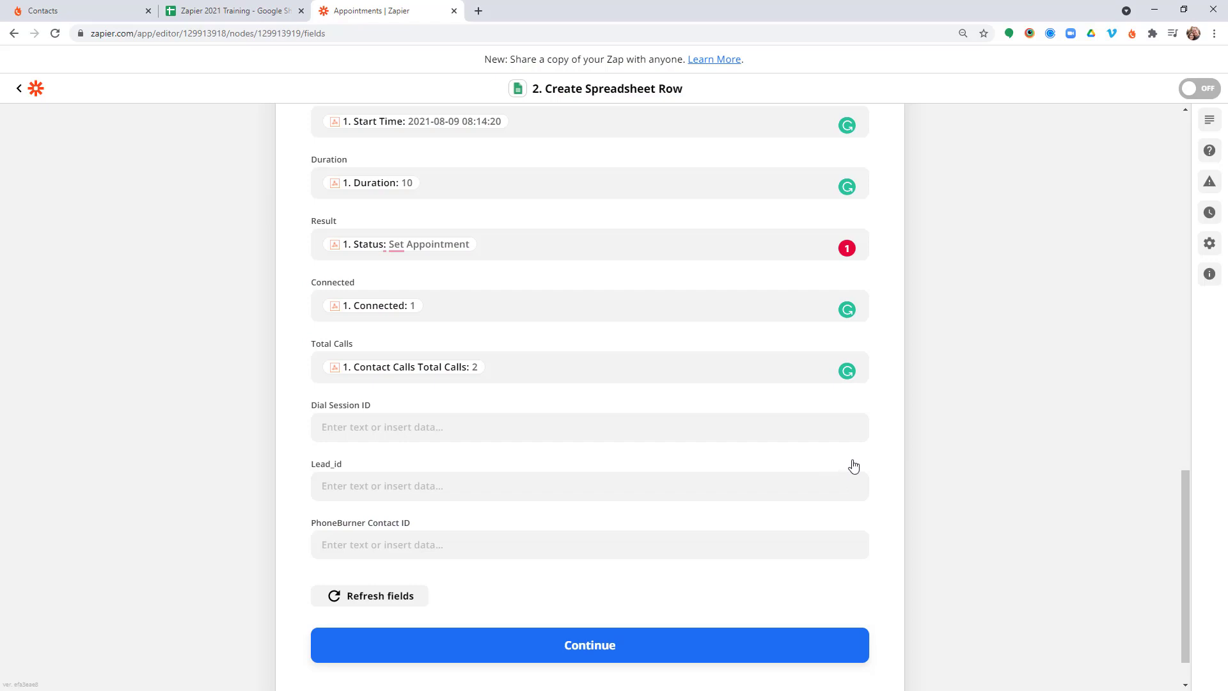
Map the Dial Session ID field to the Catch Hook's Ds ID.
scroll(942, 446, "down", 1)
left_click(386, 375)
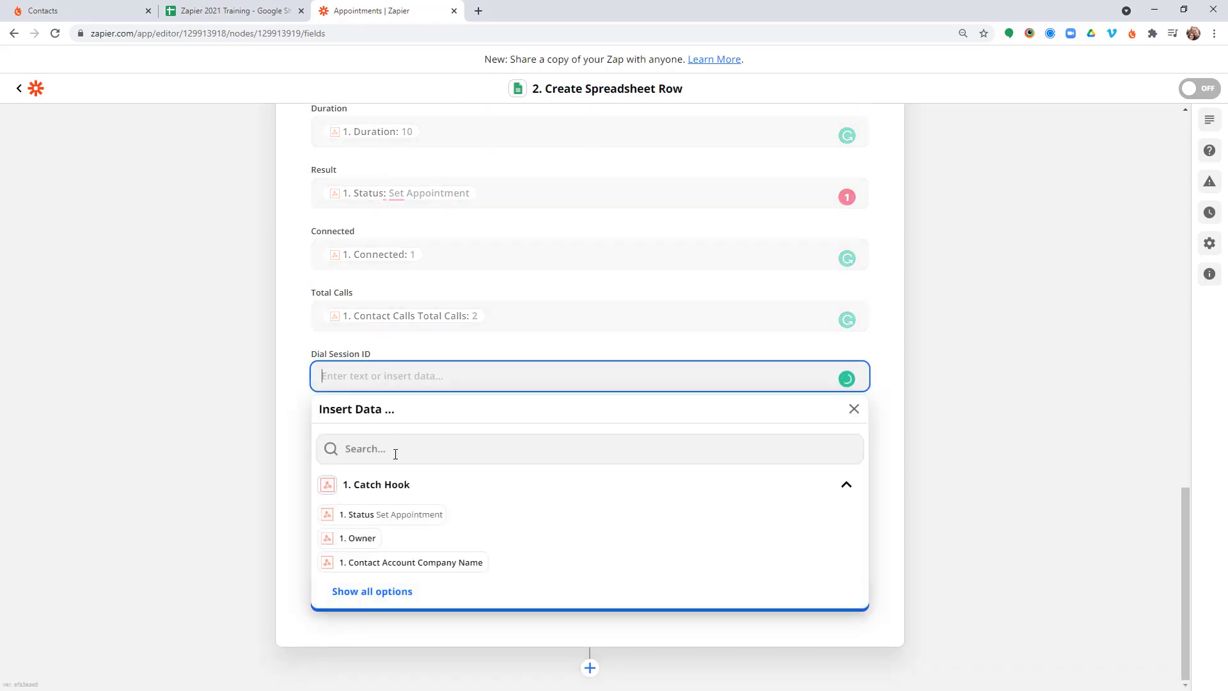
left_click(395, 450)
type("id")
left_click(358, 556)
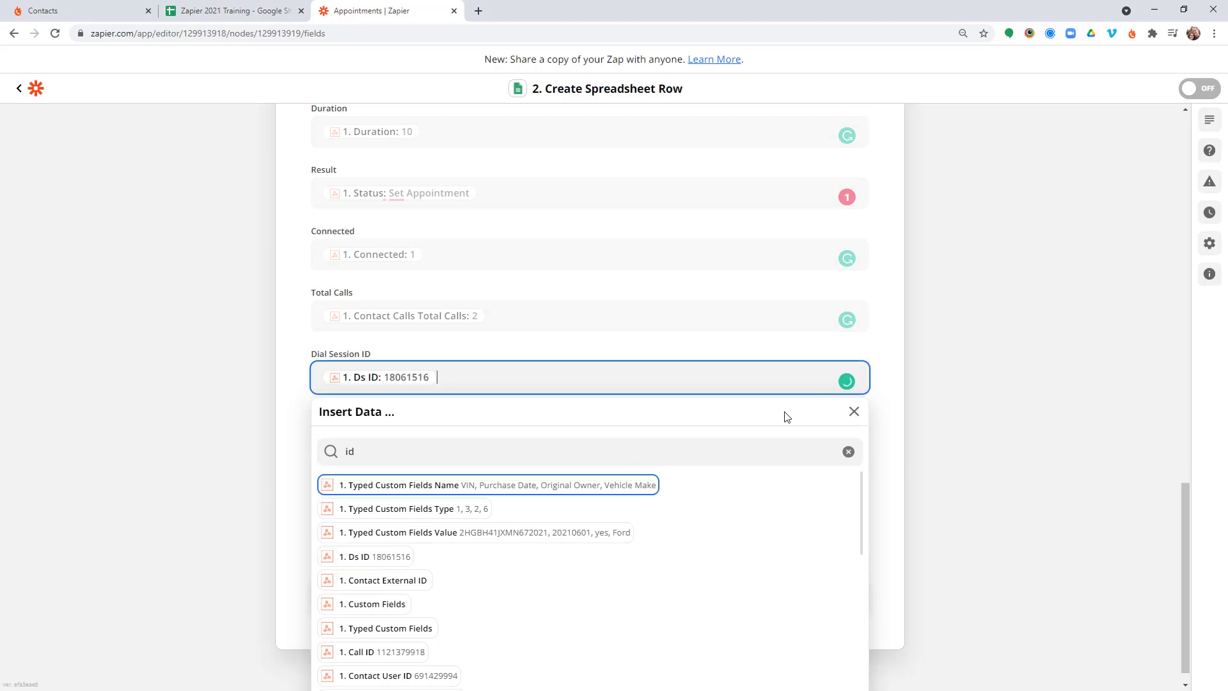
left_click(939, 381)
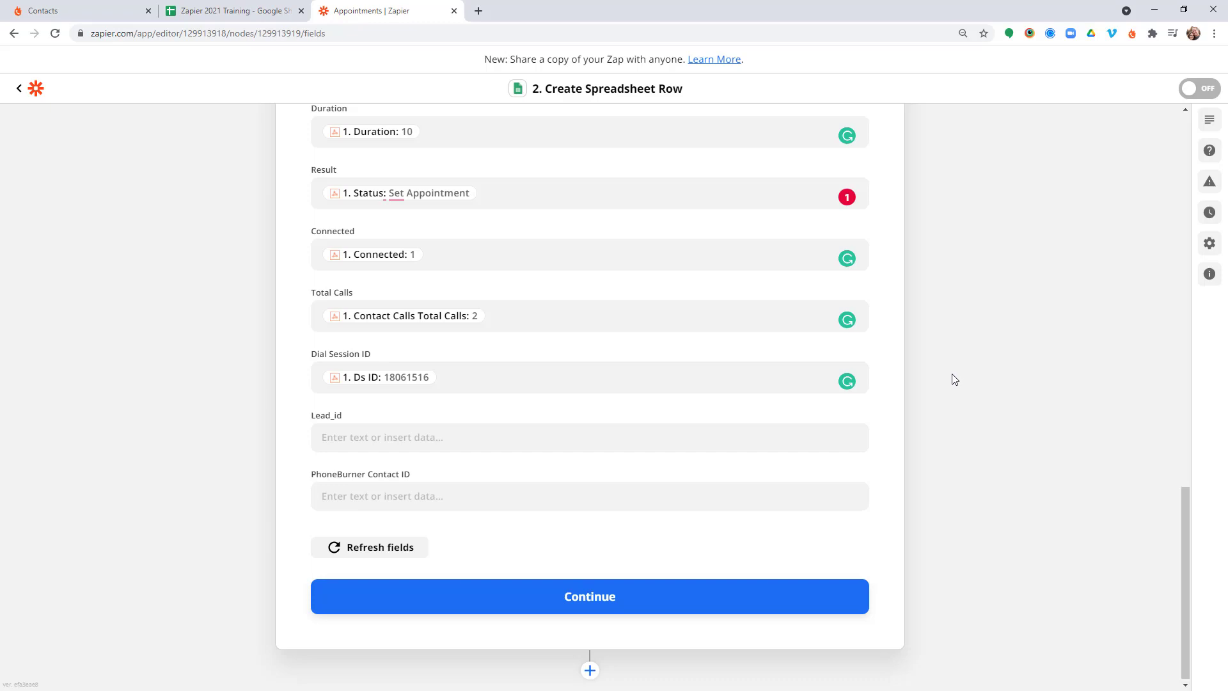
Map the Lead_id field to the Catch Hook's Contact Lead ID.
left_click(380, 438)
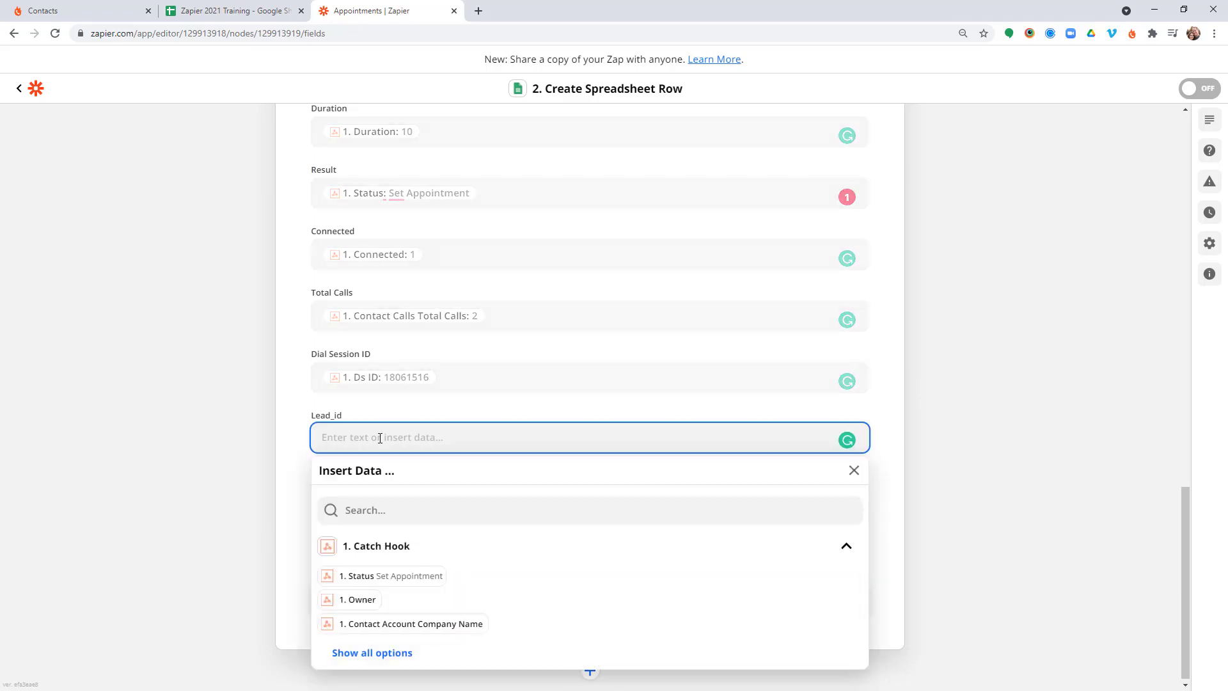
left_click(384, 510)
type("lead")
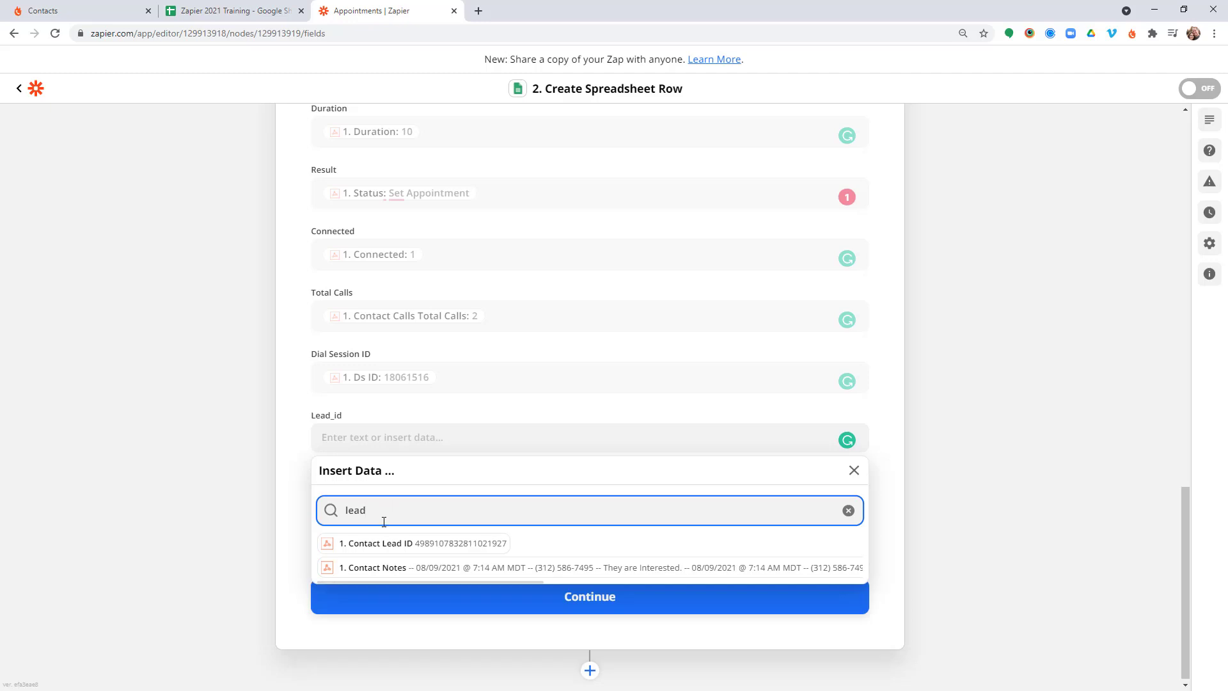
left_click(385, 544)
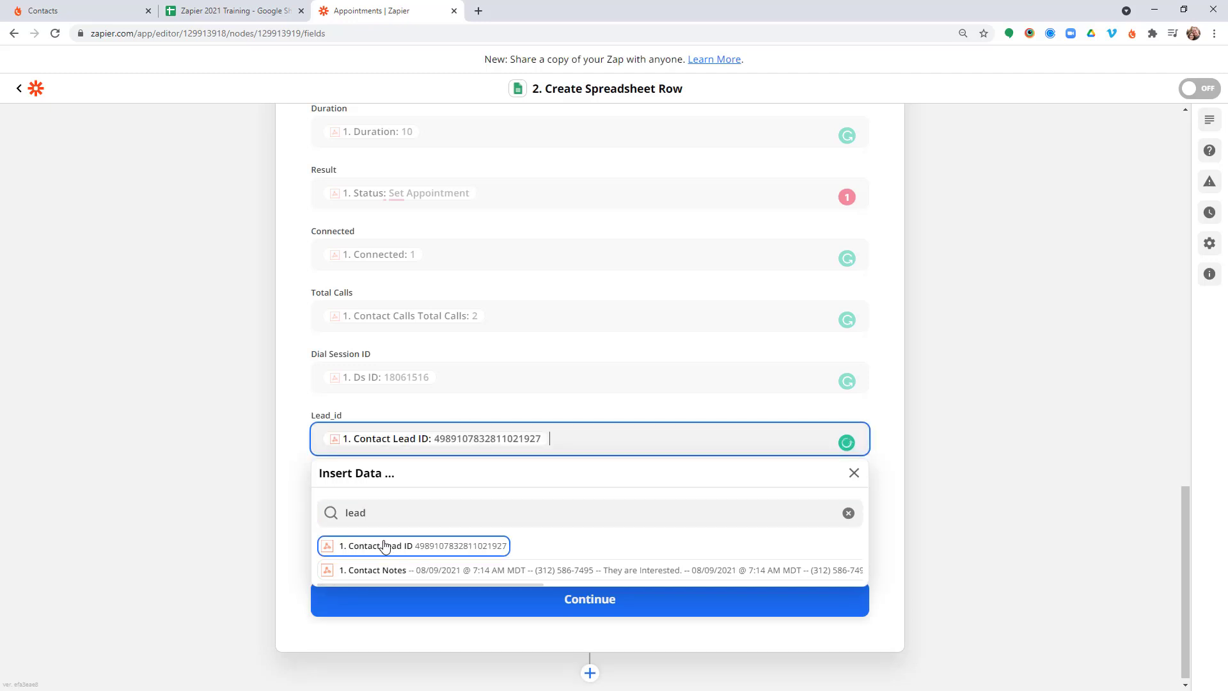
left_click(1010, 424)
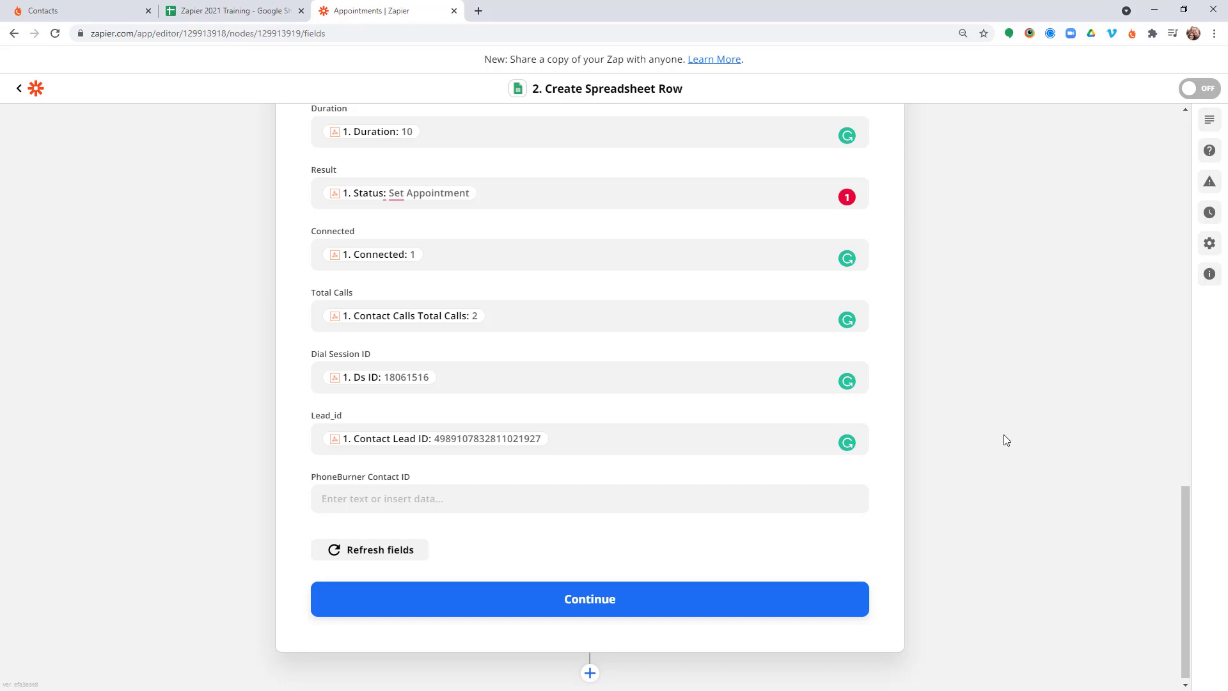
Map the PhoneBurner Contact ID field to the Catch Hook's Contact User ID.
left_click(411, 500)
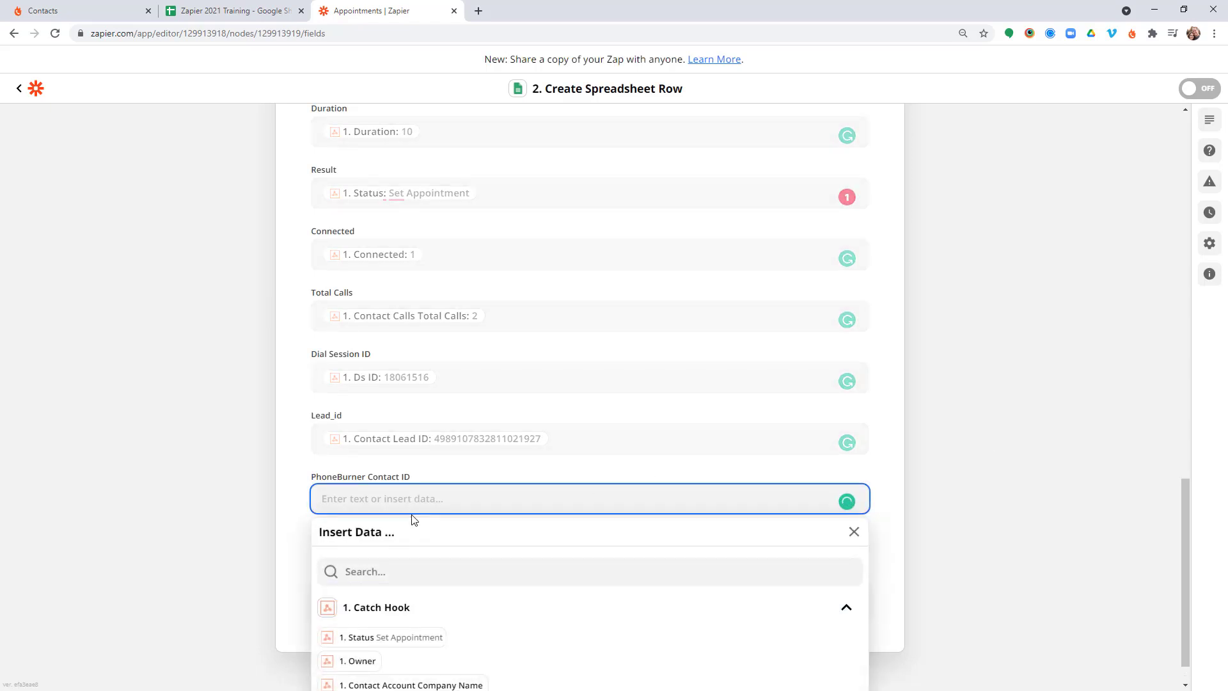
left_click(406, 562)
type("id")
scroll(573, 600, "down", 2)
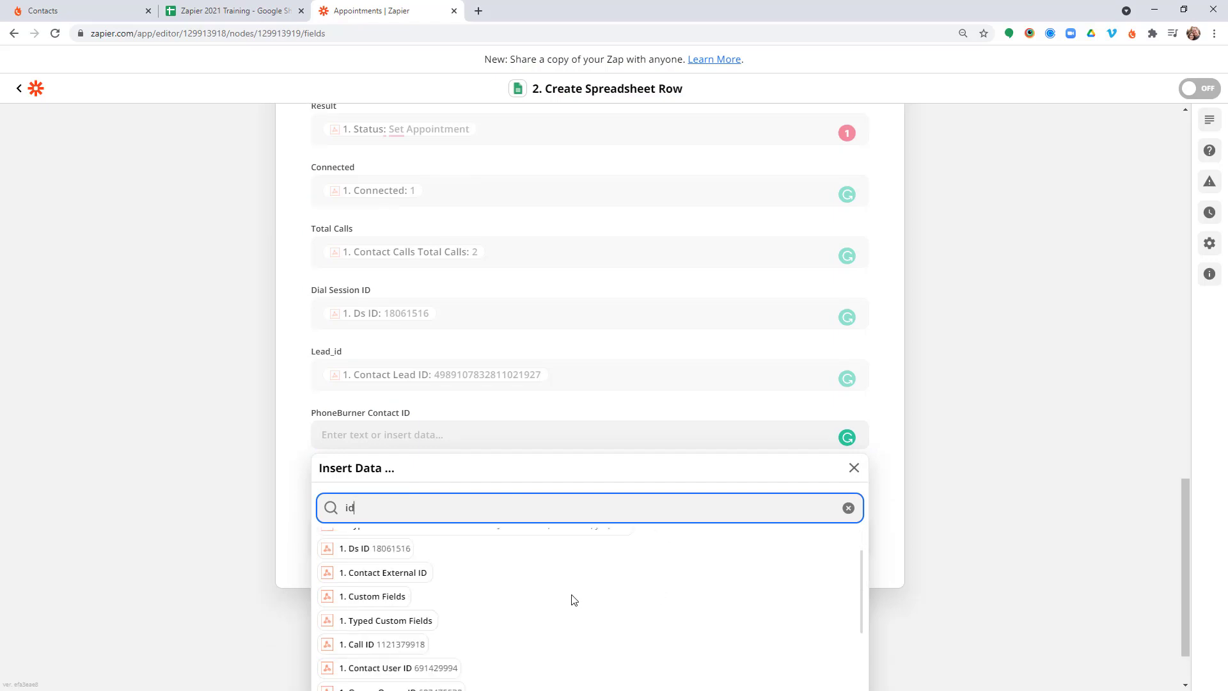
left_click(425, 669)
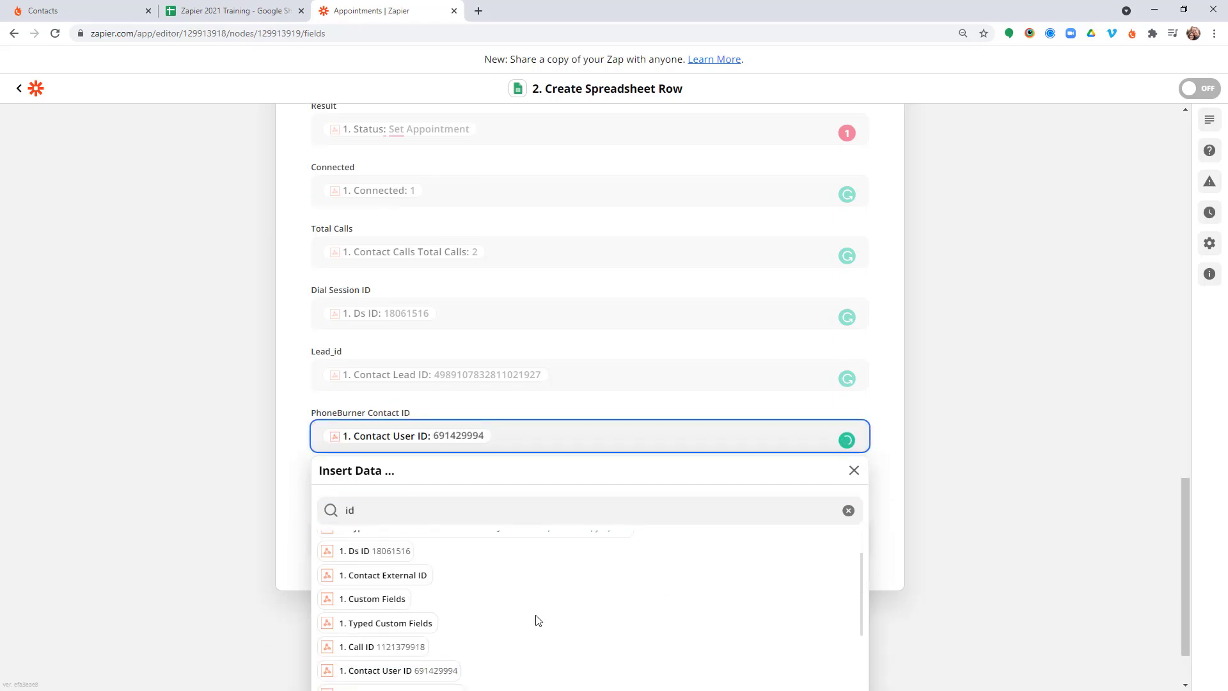
left_click(950, 492)
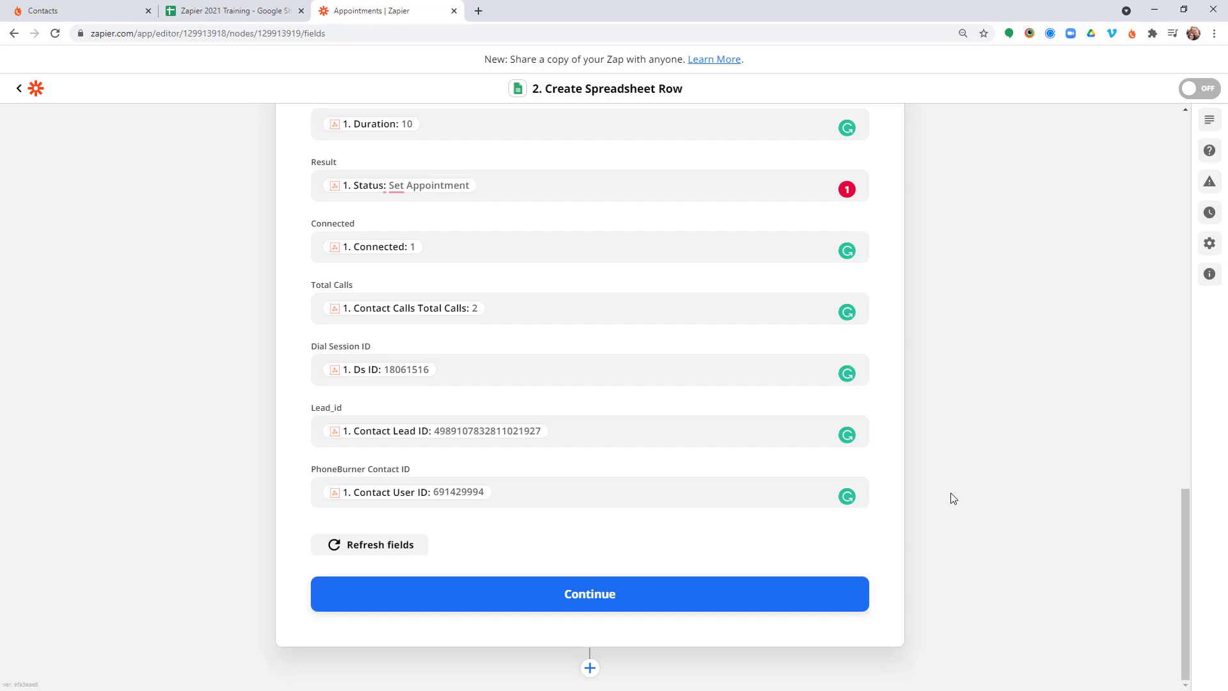
Check the field mappings, complete the action setup, and run Test & Review to send a sample row to the Appointments worksheet.
scroll(952, 498, "up", 2)
scroll(953, 499, "up", 15)
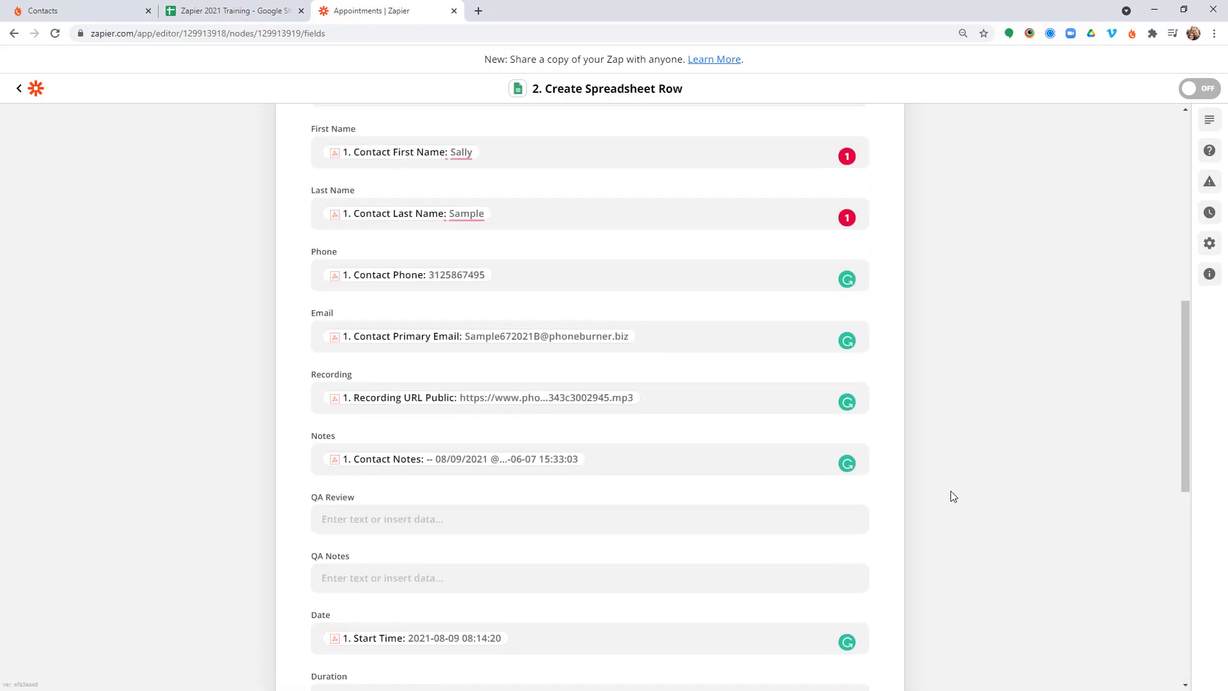
scroll(953, 497, "down", 3)
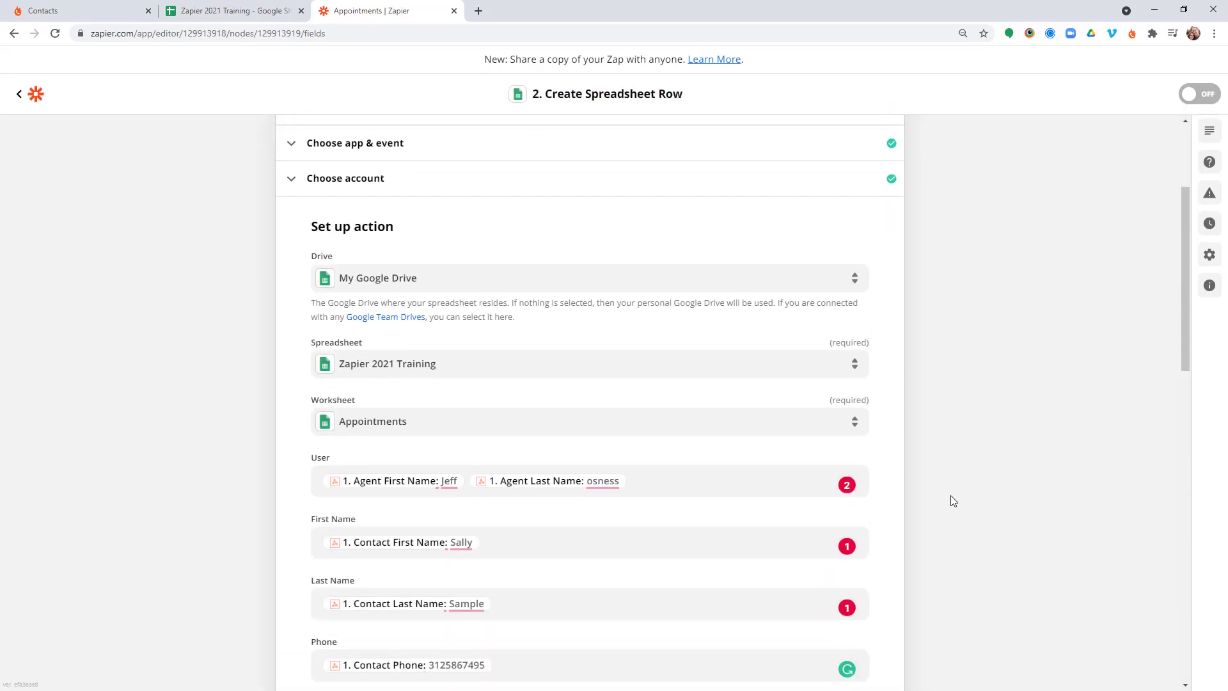
scroll(957, 501, "up", 3)
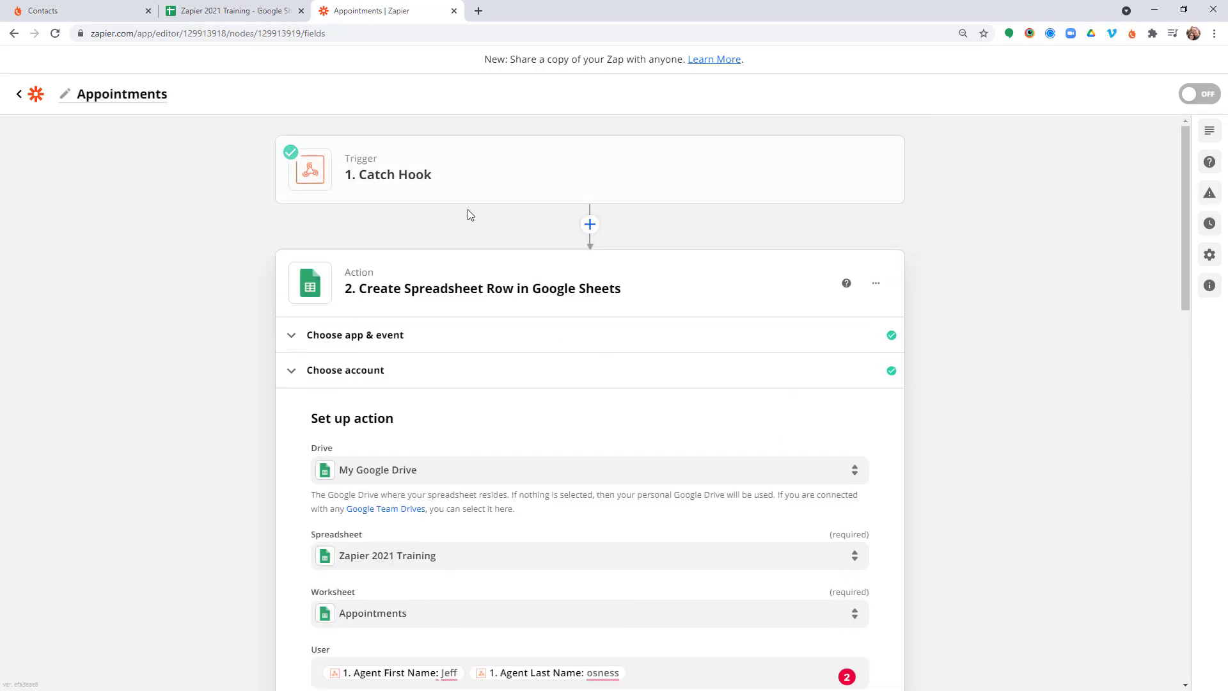
scroll(866, 356, "down", 15)
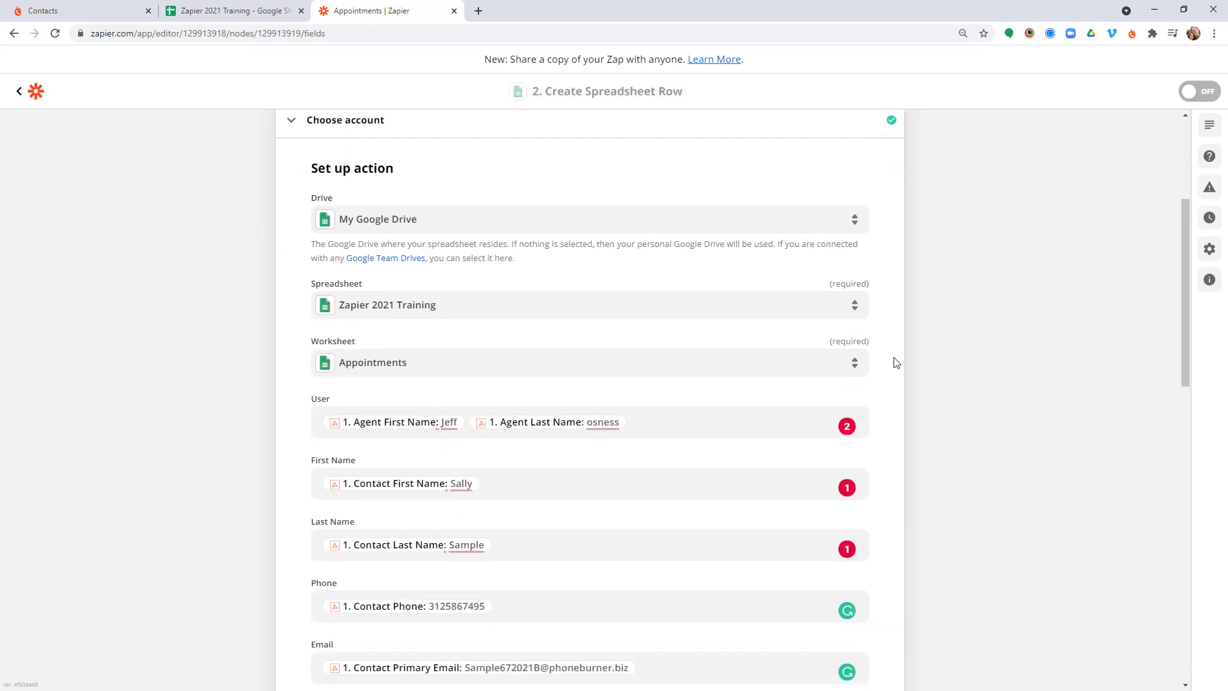
scroll(1003, 392, "down", 4)
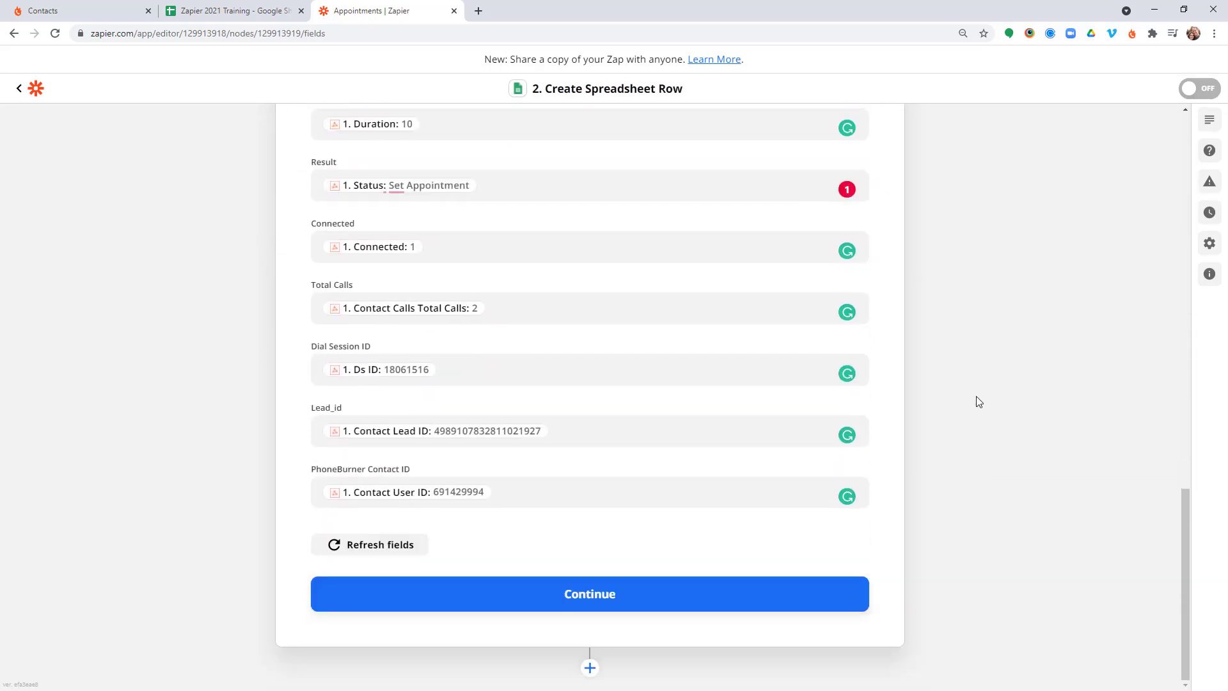
left_click(580, 601)
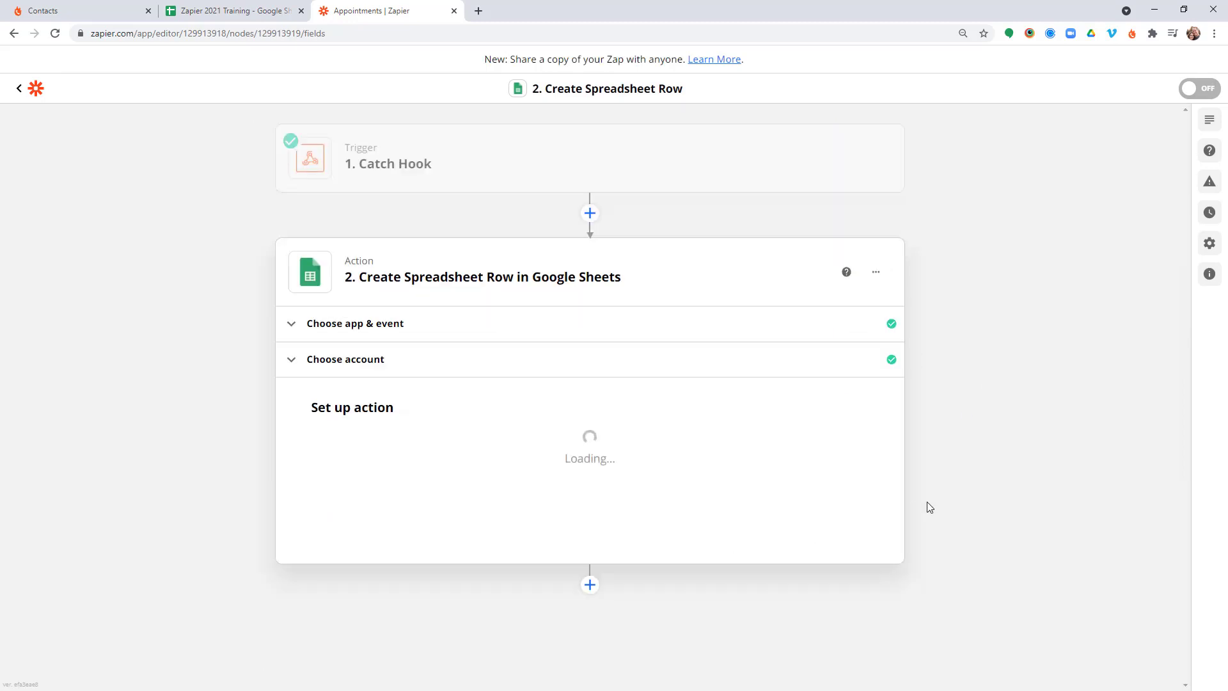
scroll(933, 496, "down", 6)
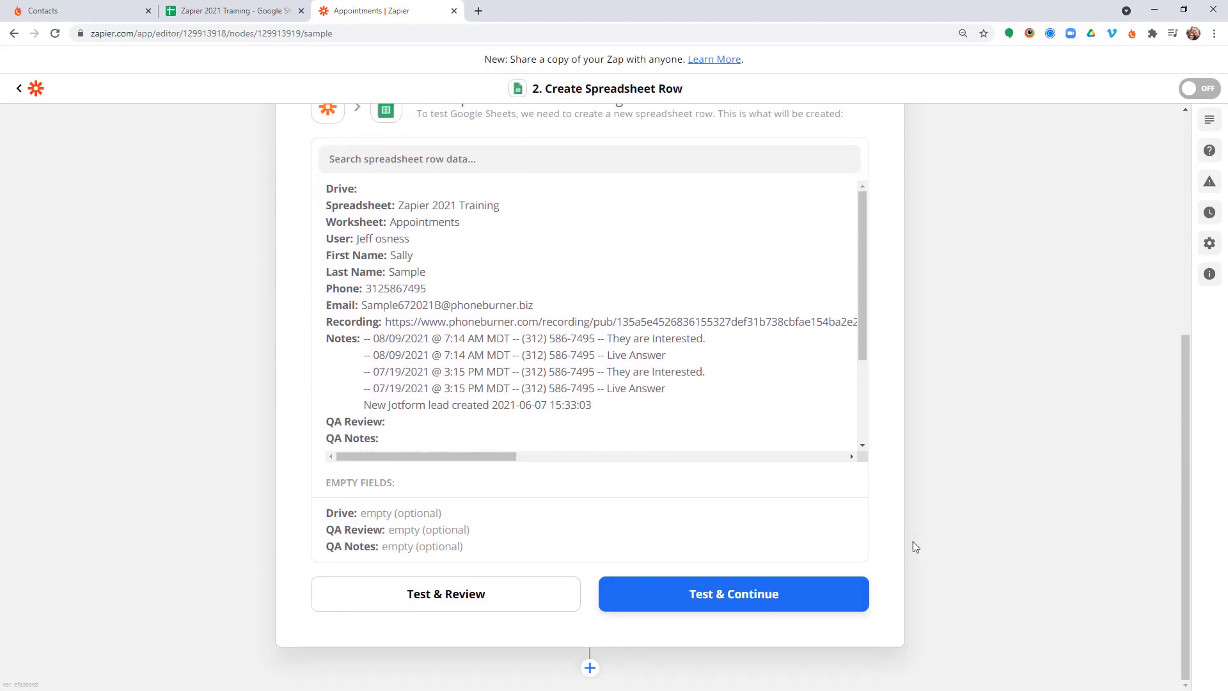
left_click(420, 595)
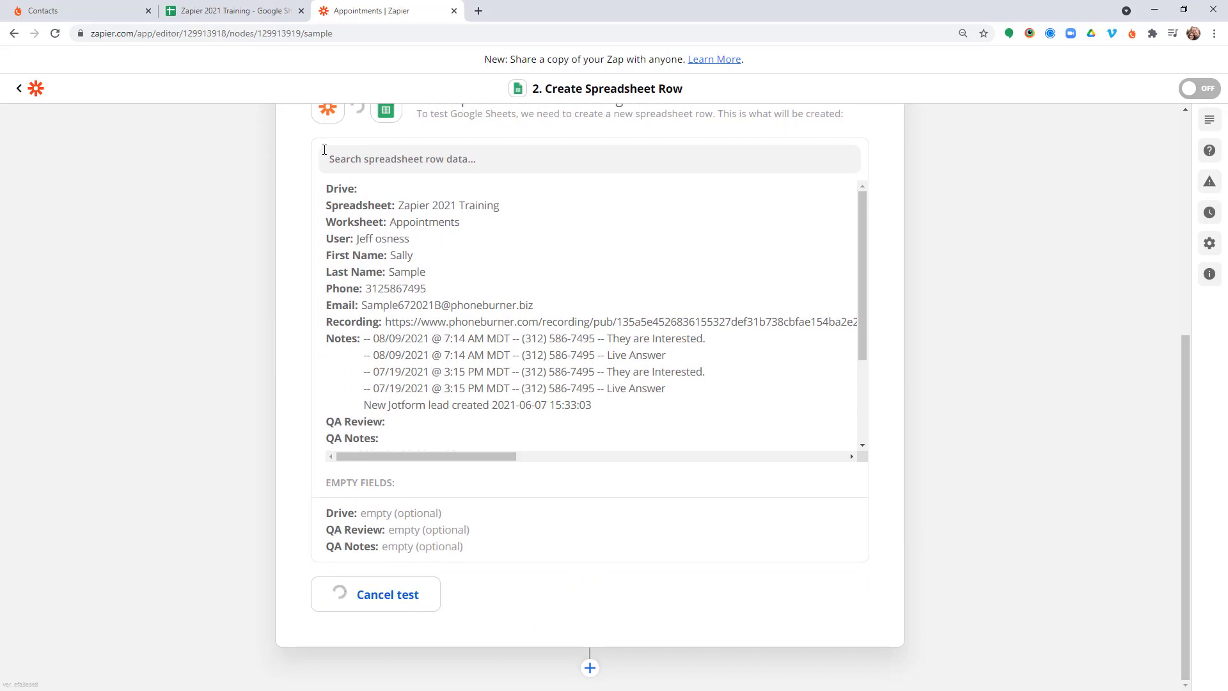
Switch to the Zapier 2021 Training spreadsheet and examine the test row's Recording link, Notes, QA Notes and QA Review options in the Appointments worksheet.
left_click(231, 10)
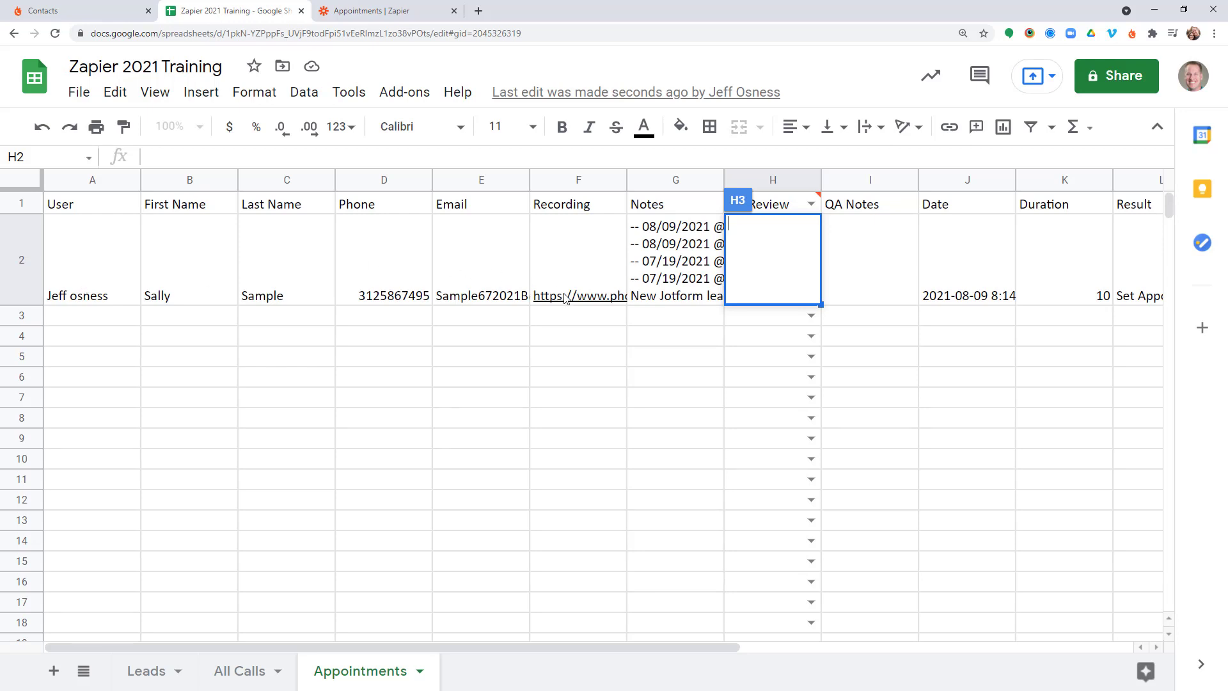
left_click(664, 319)
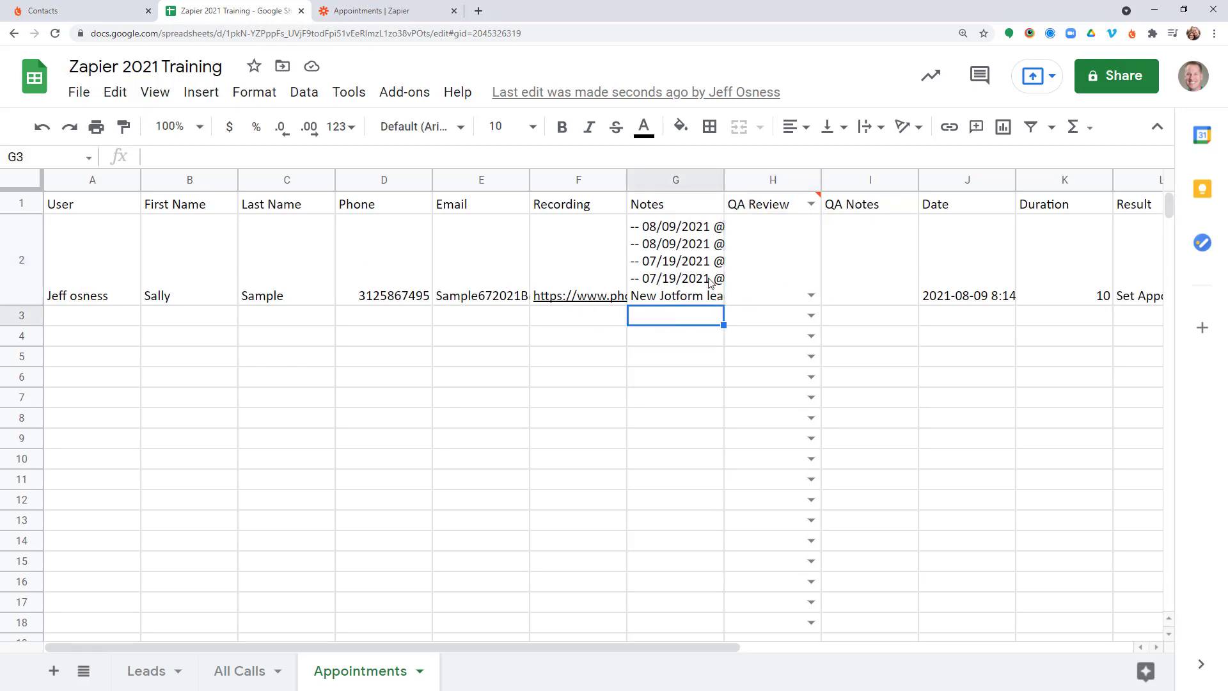
left_click(604, 286)
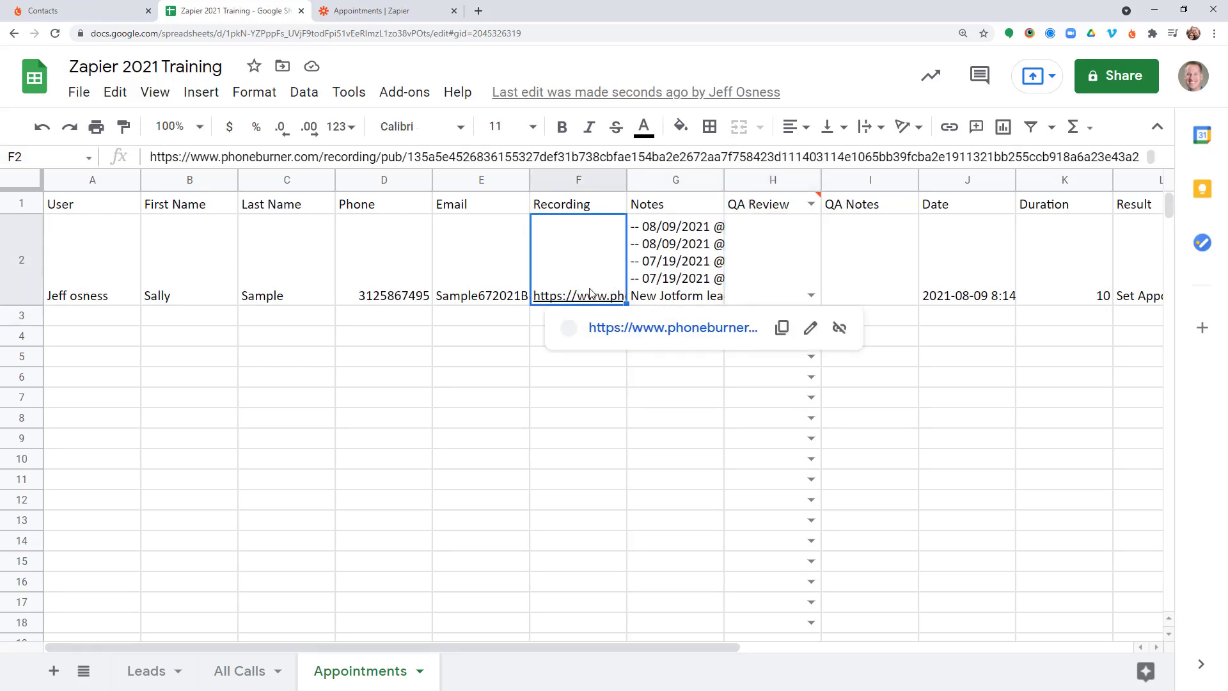
left_click(687, 382)
left_click(849, 287)
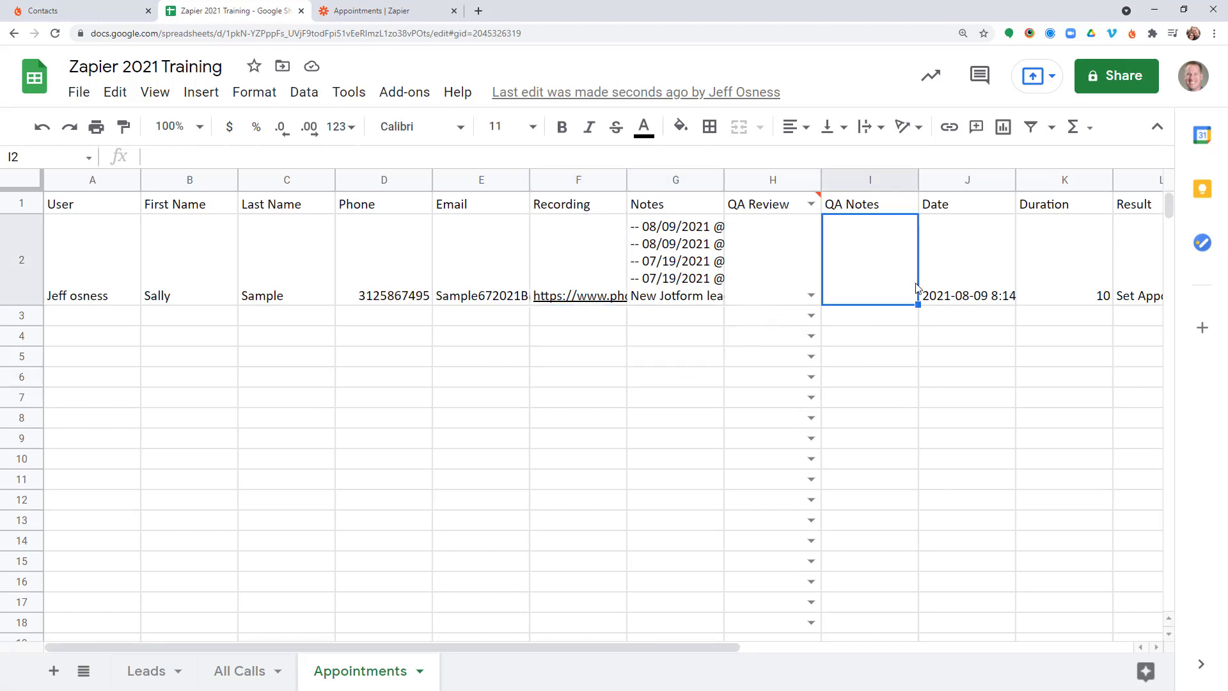
left_click(789, 299)
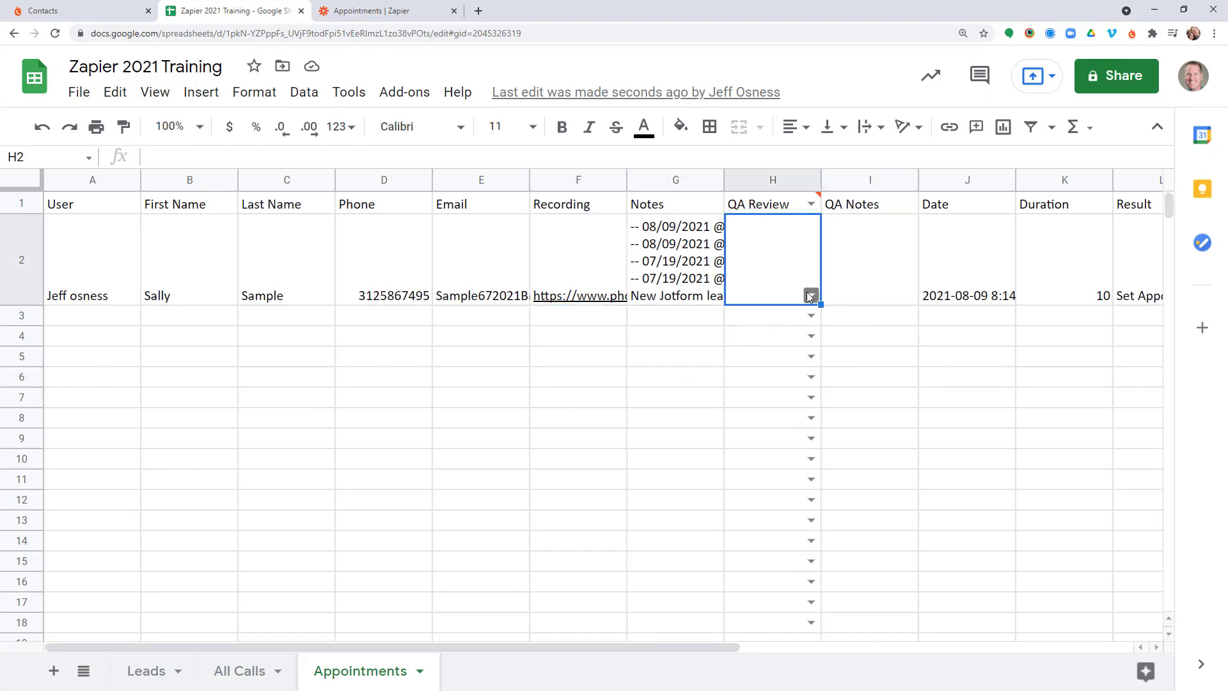
left_click(808, 296)
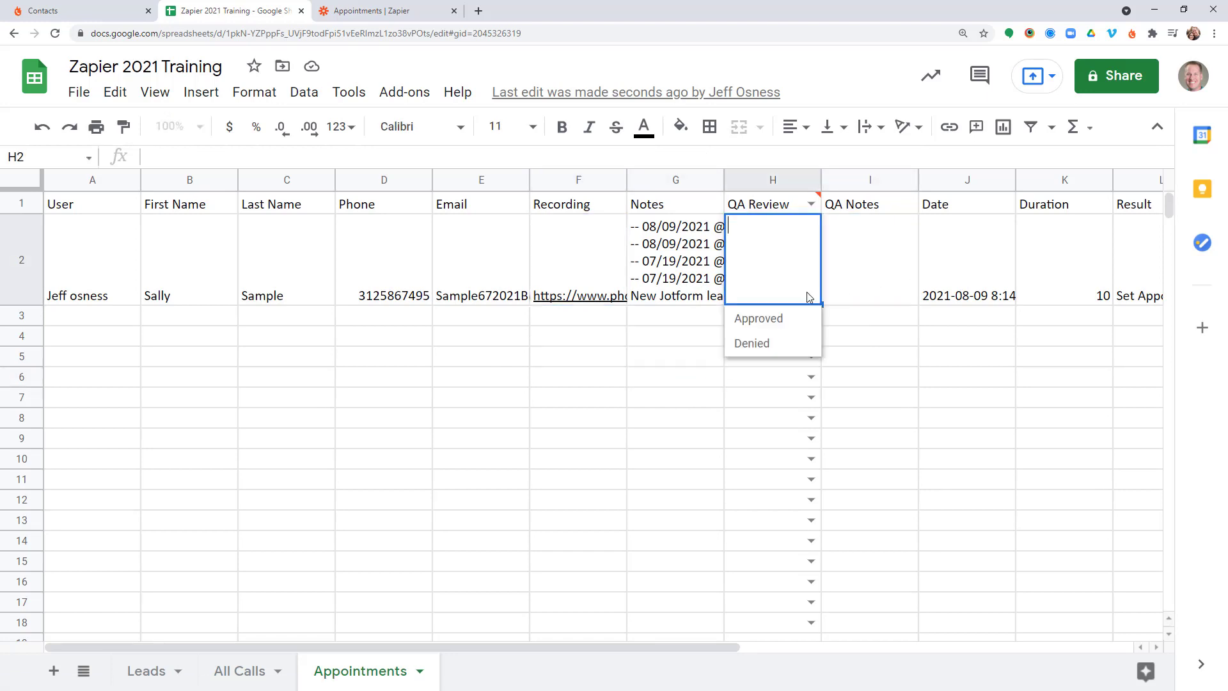
left_click(669, 318)
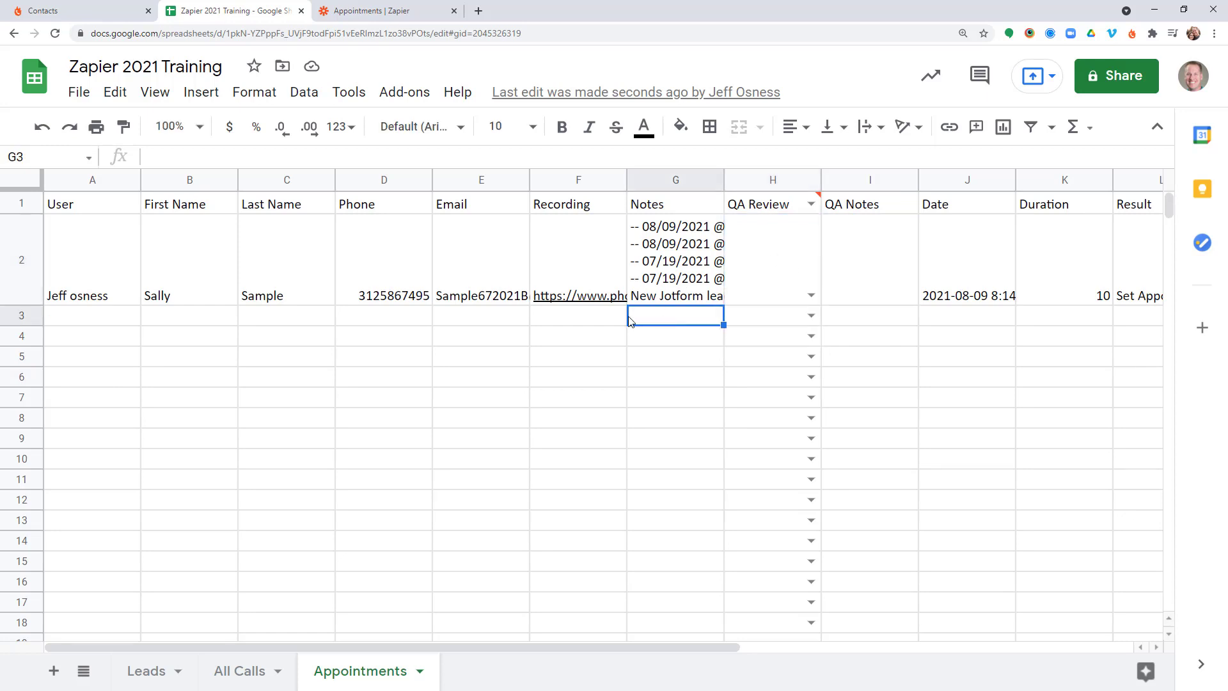